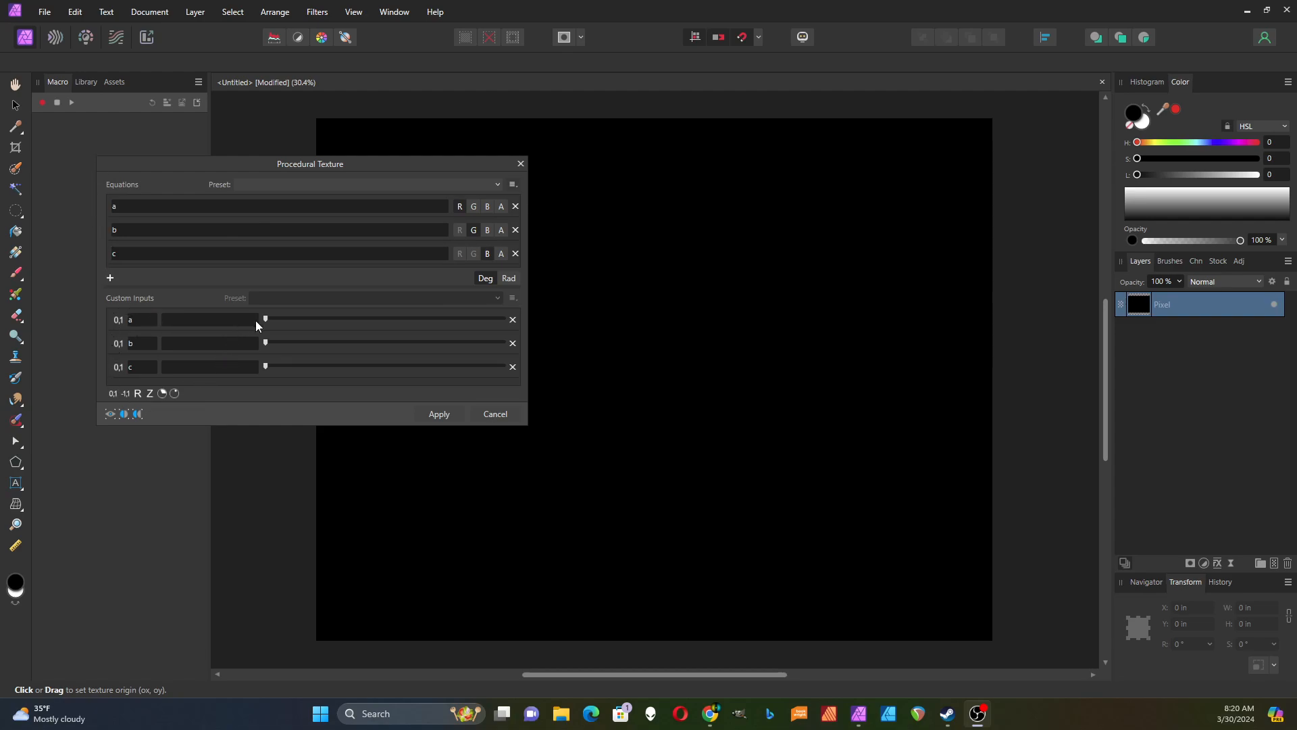
Raise custom inputs a, b and c to their maximum and apply the procedural texture to the pixel layer
{"action": "left_click_drag", "start_coordinate": [266, 320], "coordinate": [379, 320]}
{"action": "mouse_move", "coordinate": [271, 345]}
{"action": "left_mouse_down"}
{"action": "mouse_move", "coordinate": [333, 348]}
{"action": "mouse_move", "coordinate": [283, 367]}
{"action": "left_mouse_up"}
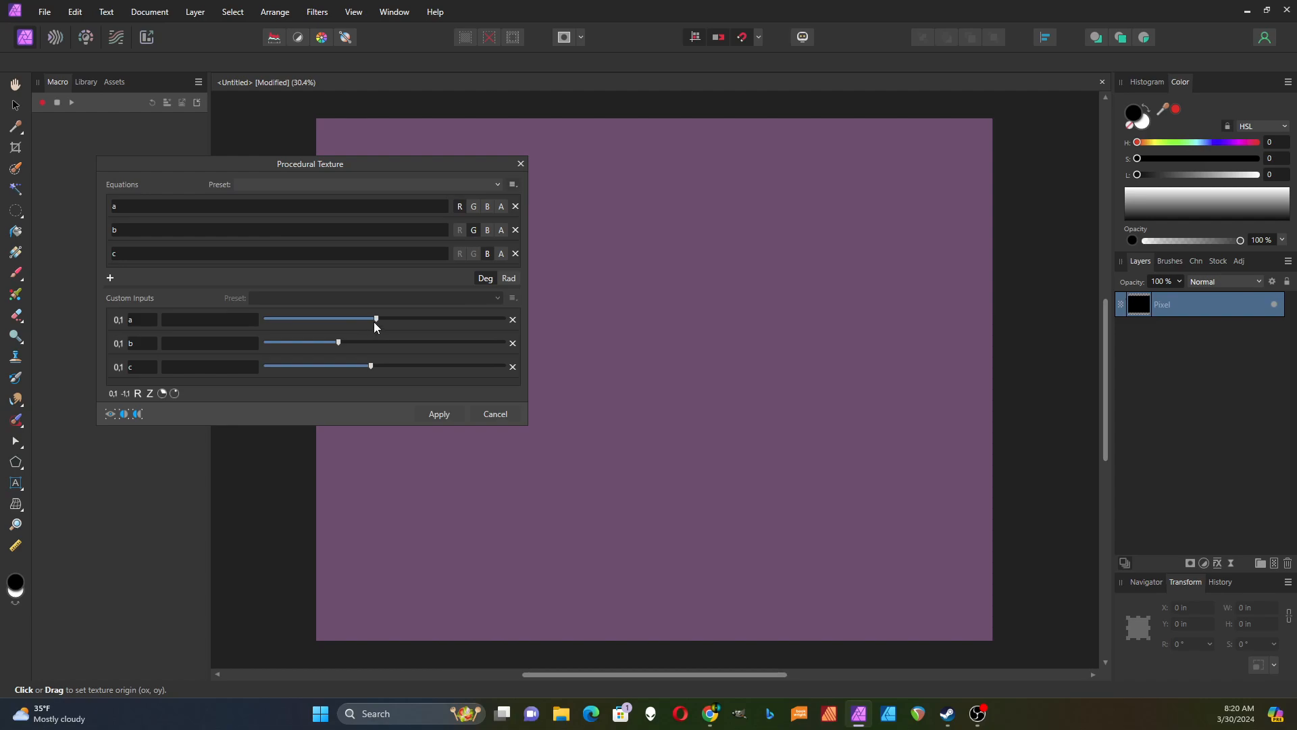
{"action": "left_click_drag", "start_coordinate": [376, 318], "coordinate": [503, 319]}
{"action": "left_click_drag", "start_coordinate": [335, 342], "coordinate": [507, 341]}
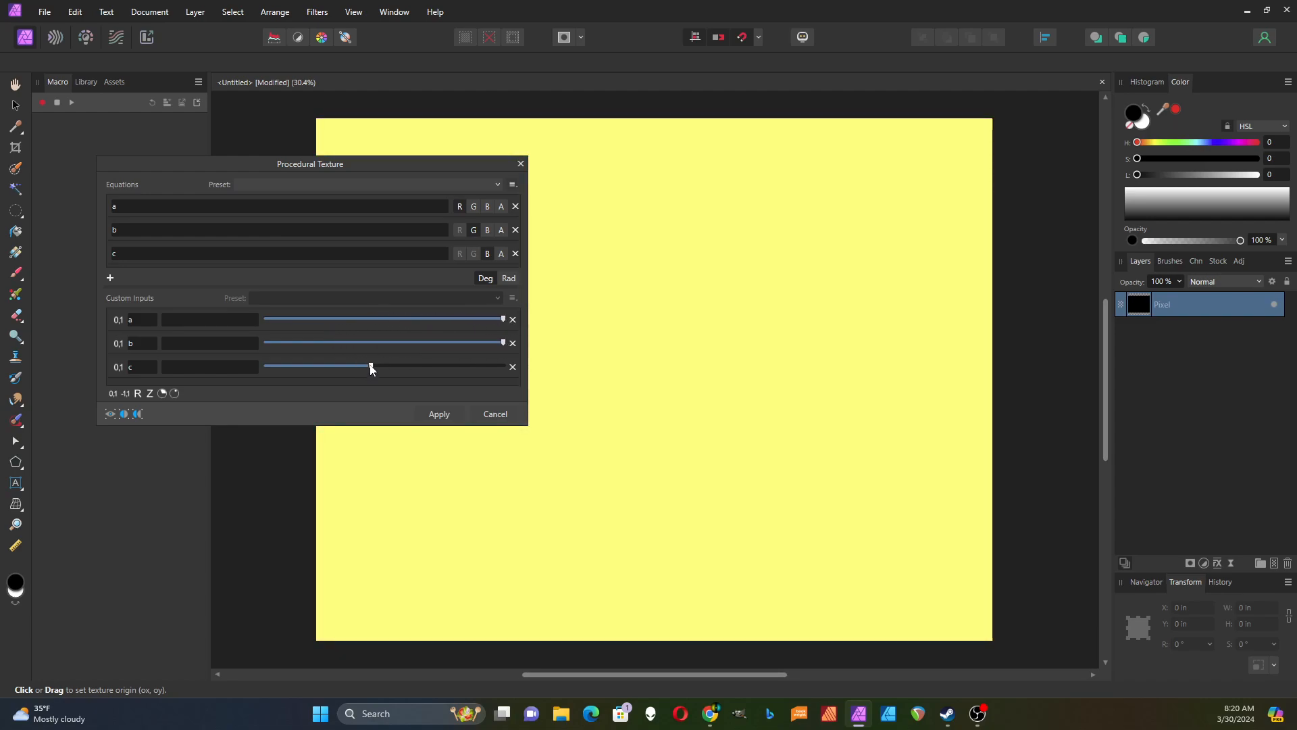
{"action": "left_click_drag", "start_coordinate": [371, 366], "coordinate": [526, 371]}
{"action": "left_click", "coordinate": [440, 414]}
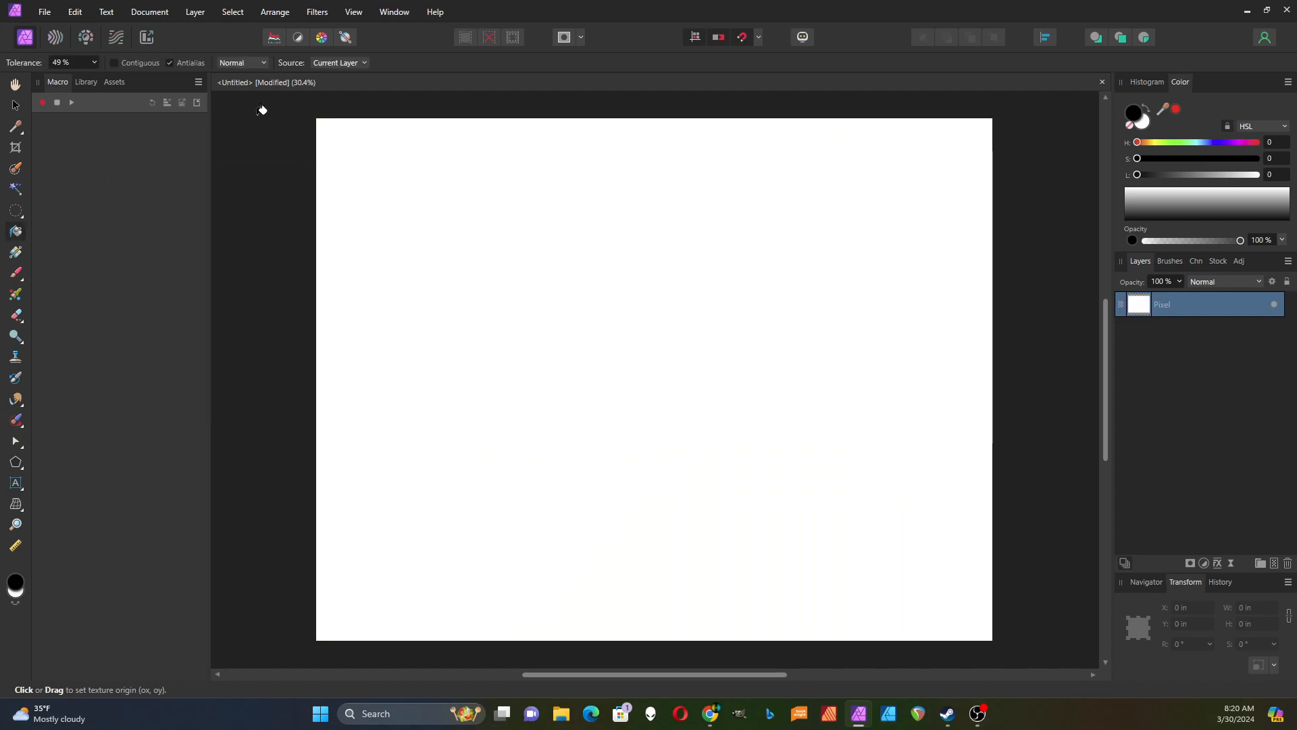
Start a new Procedural Texture filter on the white pixel layer and add red, green and blue channel equations
{"action": "left_click", "coordinate": [15, 105]}
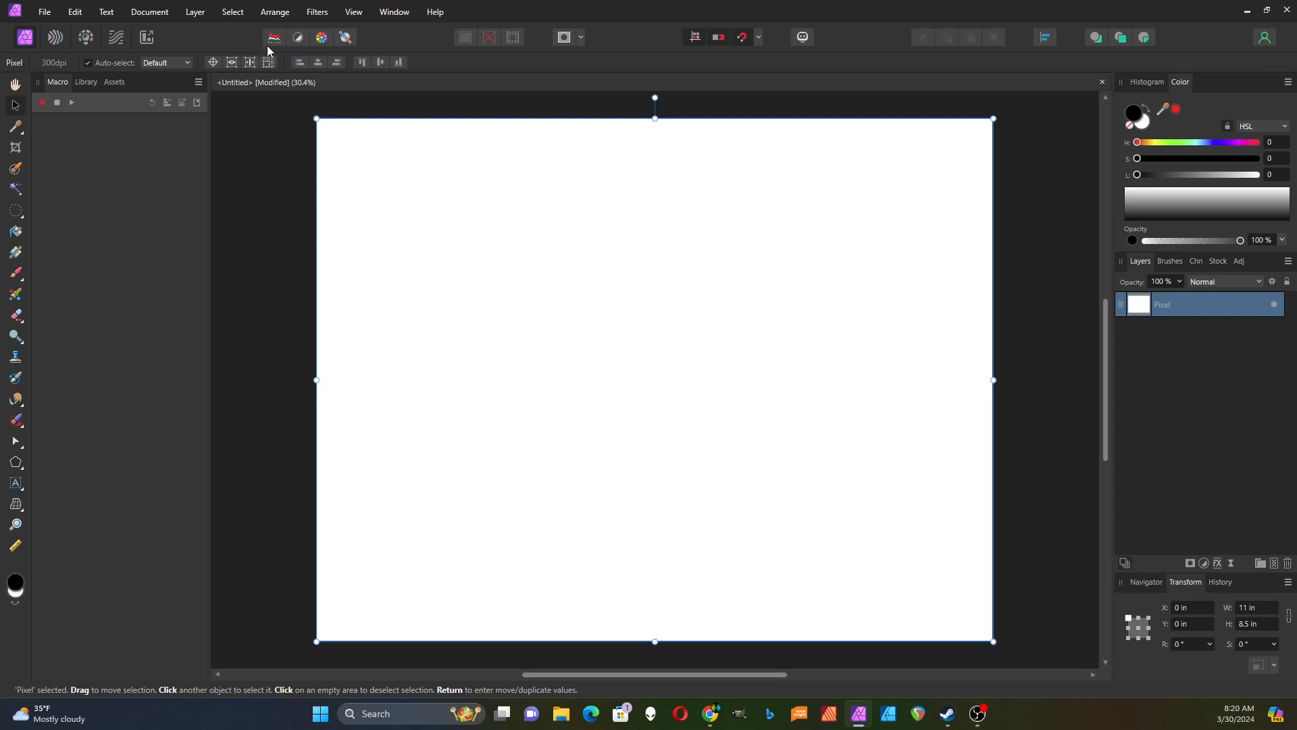
{"action": "left_click", "coordinate": [320, 10]}
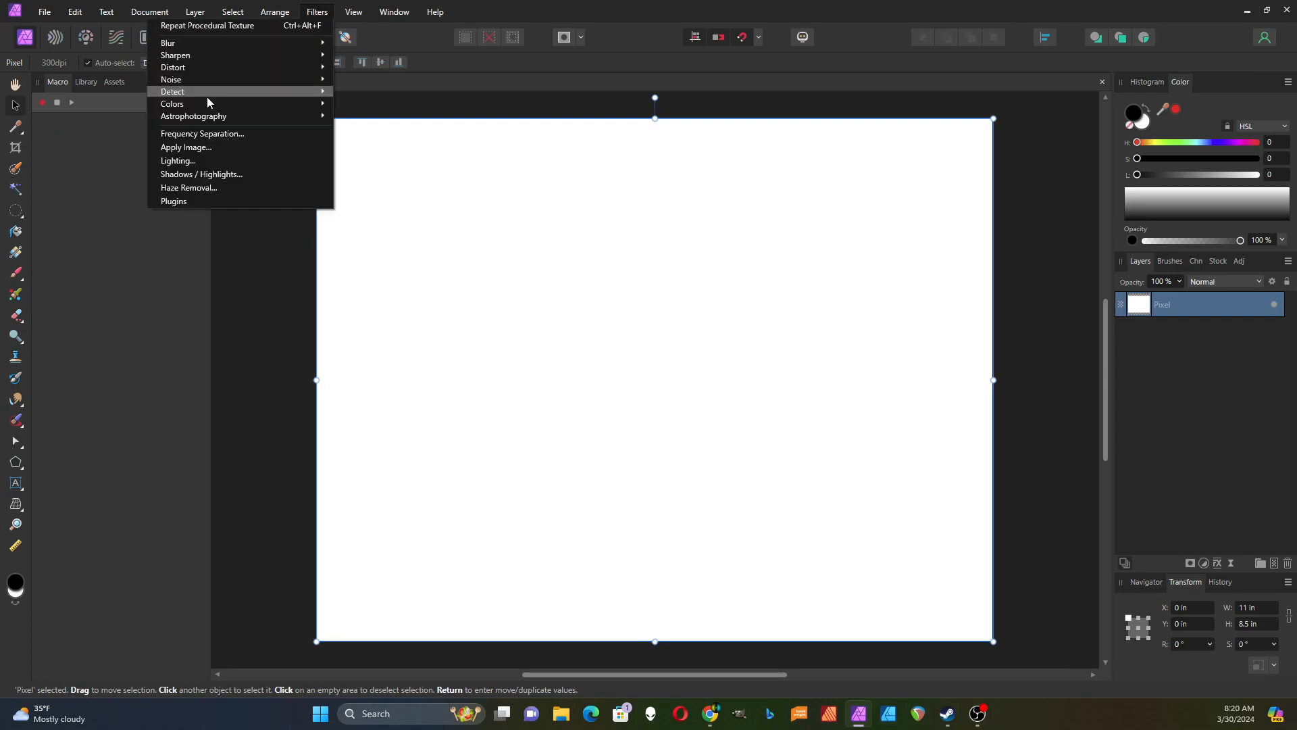
{"action": "mouse_move", "coordinate": [206, 110]}
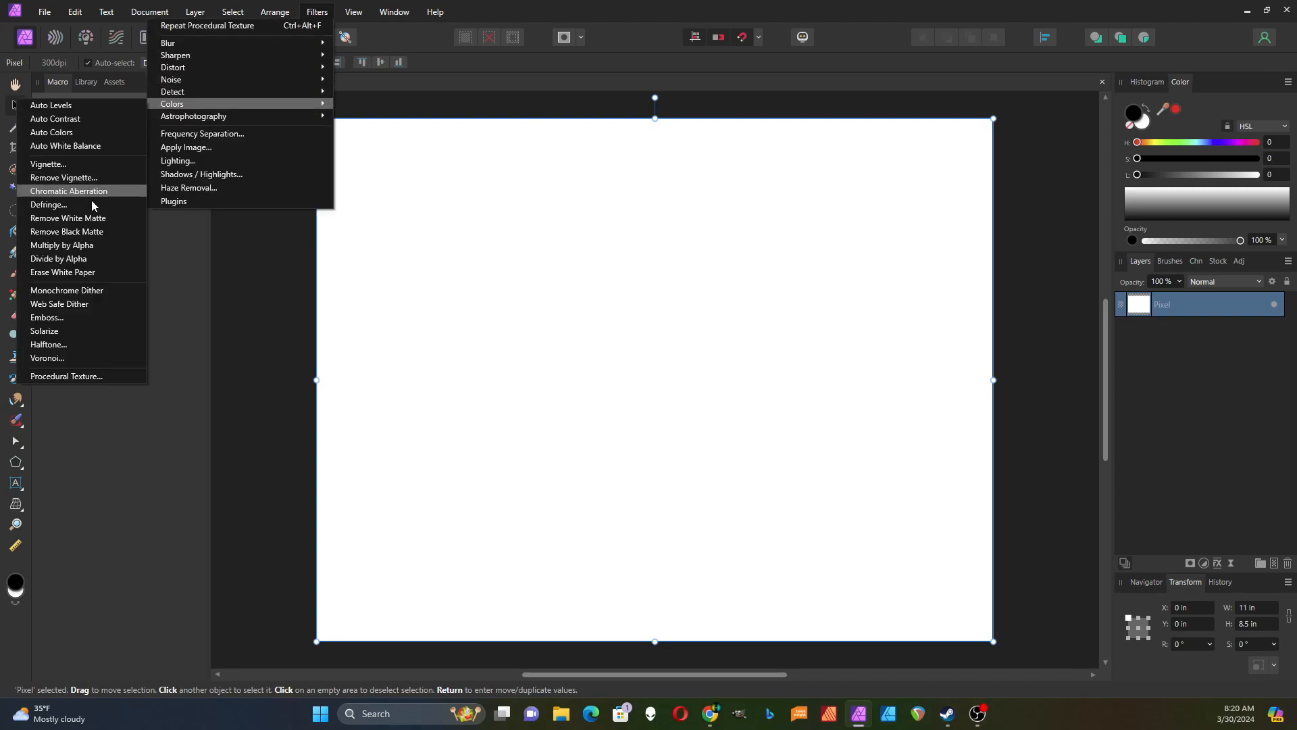
{"action": "left_click", "coordinate": [76, 377]}
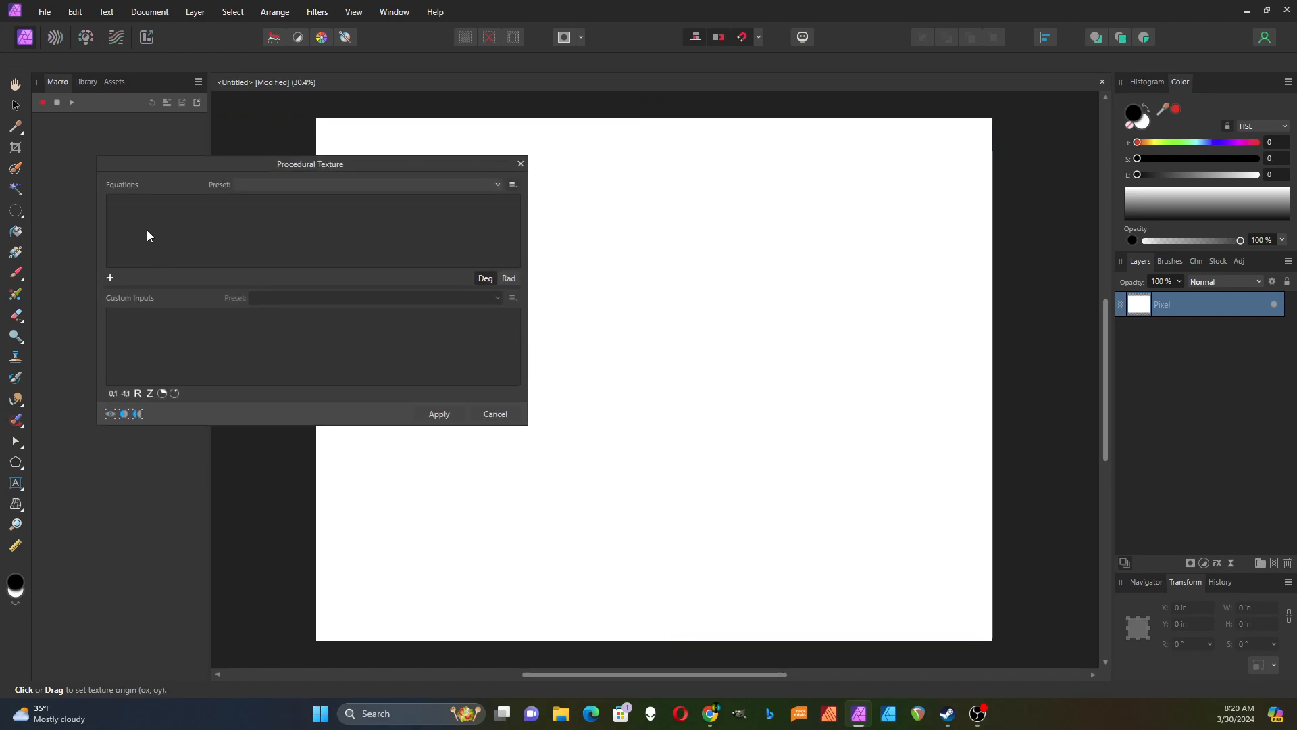
{"action": "left_click", "coordinate": [110, 279]}
{"action": "left_click", "coordinate": [109, 279]}
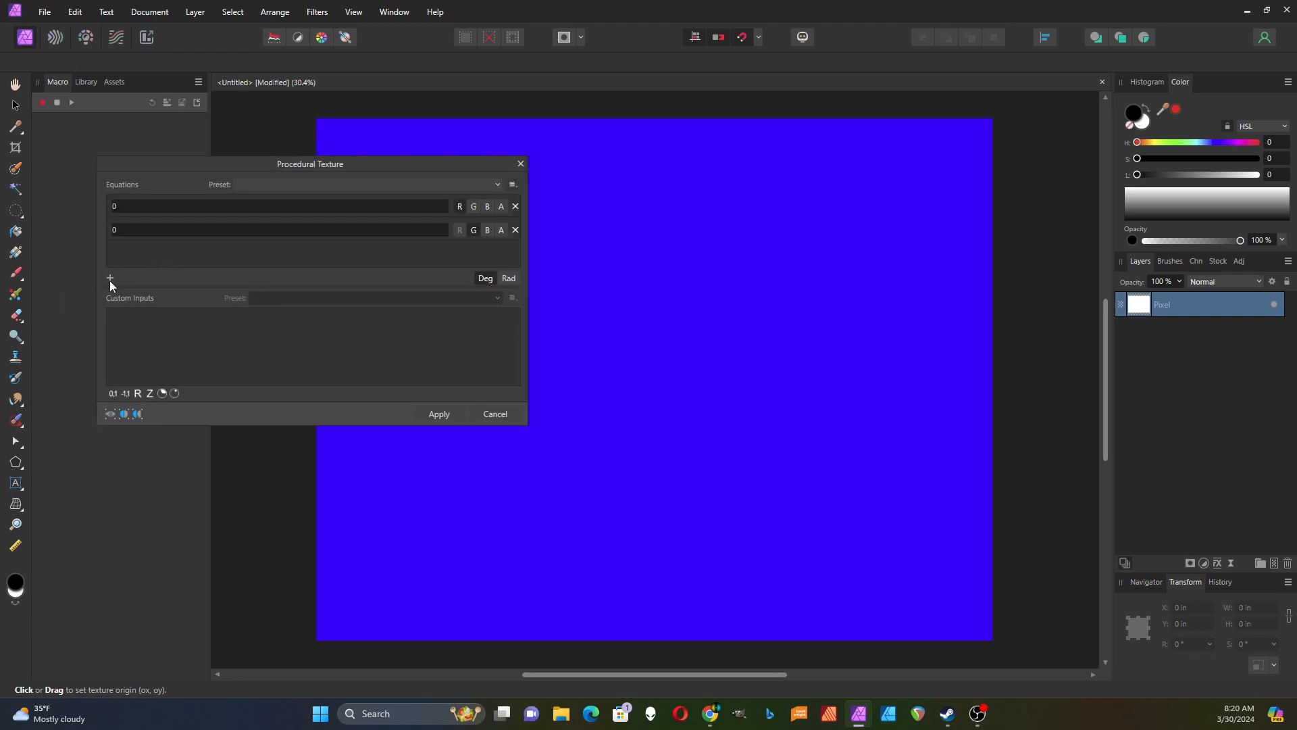
{"action": "left_click", "coordinate": [110, 279]}
Add three custom inputs a, b and c with a 0 to 1 range
{"action": "left_click", "coordinate": [112, 392]}
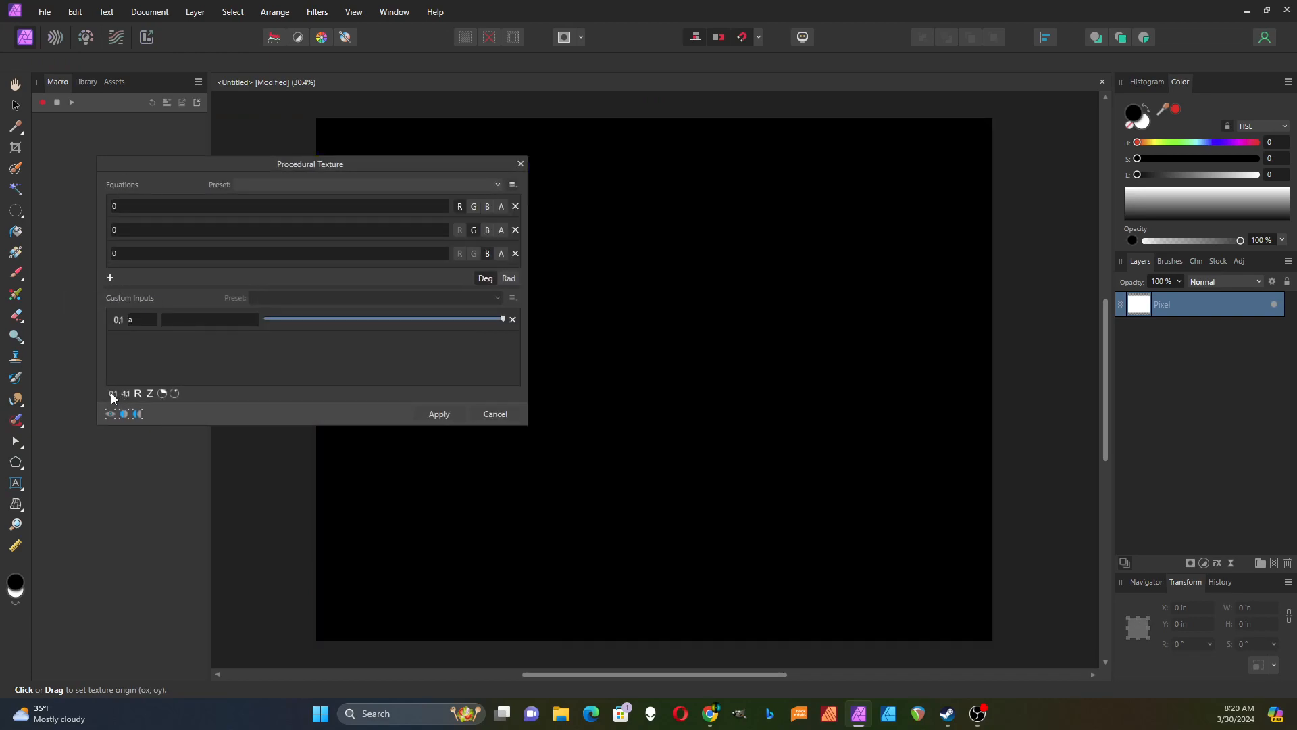
{"action": "left_click", "coordinate": [111, 392]}
{"action": "left_click", "coordinate": [111, 392]}
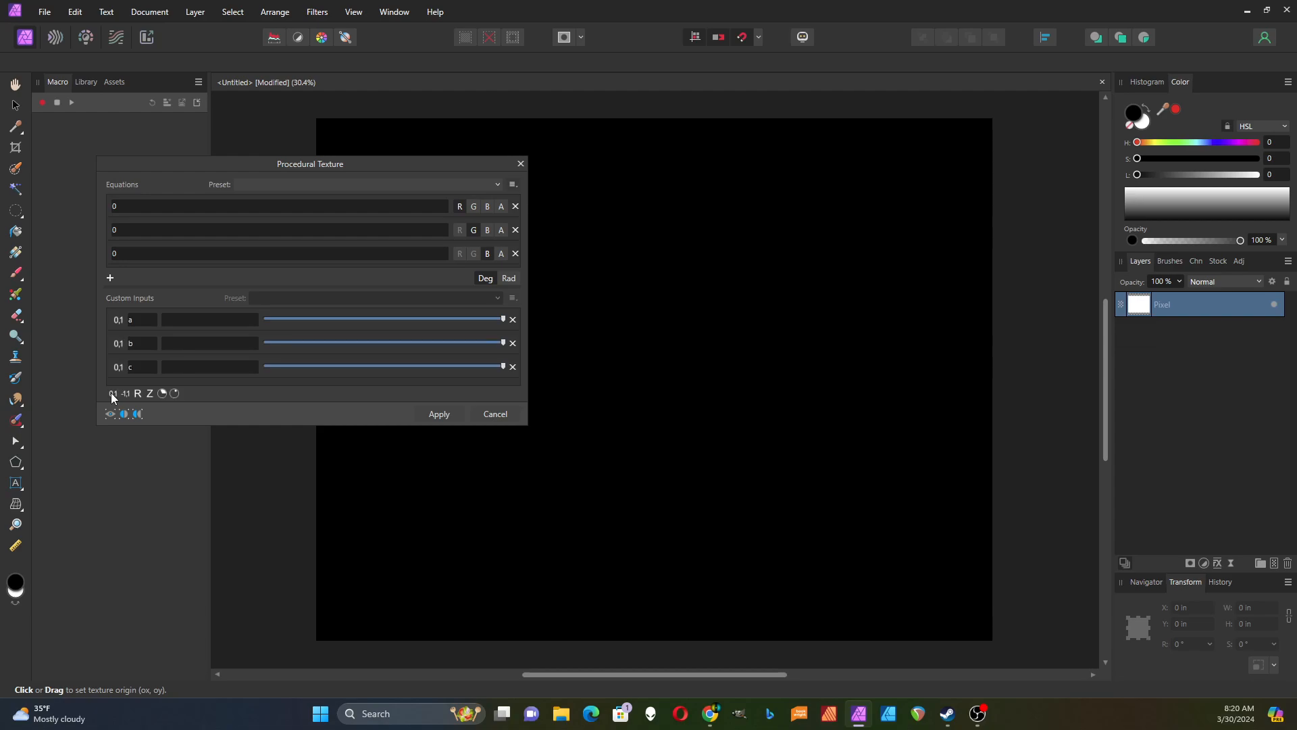
Set the red, green and blue equations to a, b and c respectively
{"action": "left_click", "coordinate": [117, 206]}
{"action": "type", "text": "a"}
{"action": "key", "text": "Return"}
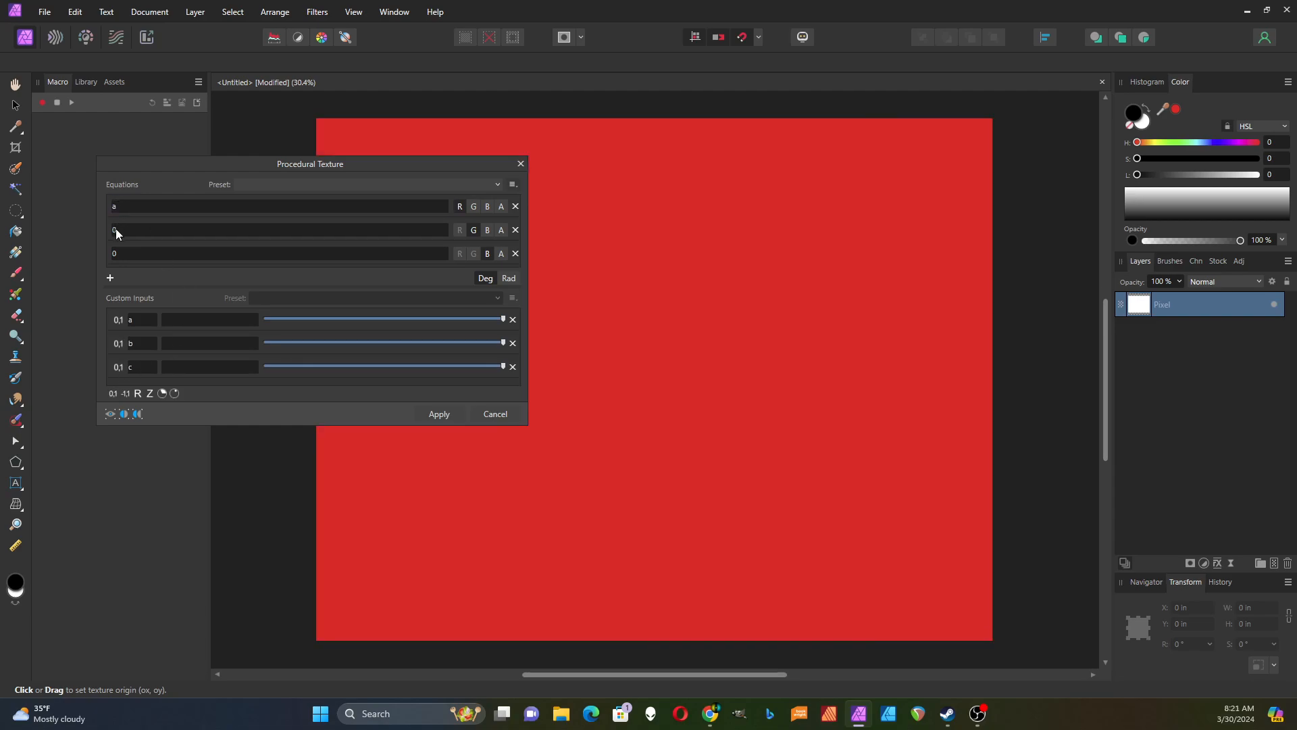
{"action": "left_click", "coordinate": [115, 230]}
{"action": "type", "text": "s"}
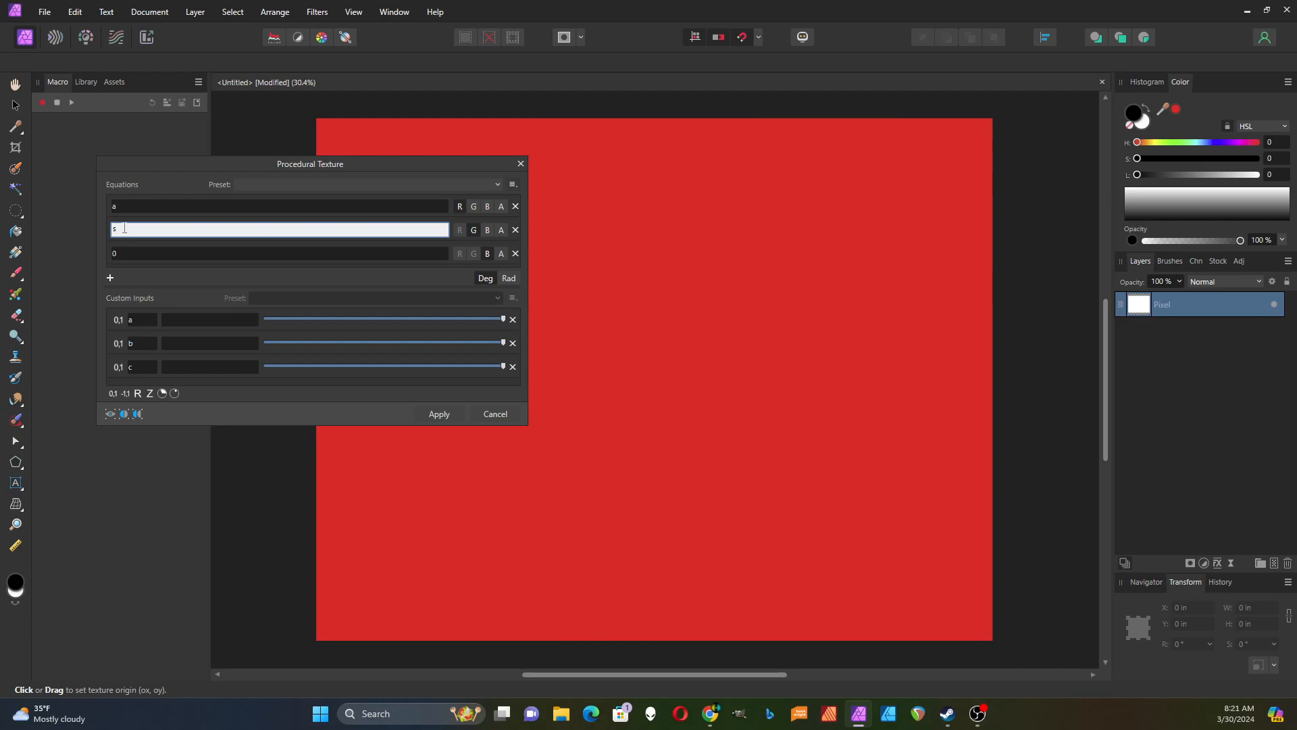
{"action": "type", "text": "b"}
{"action": "key", "text": "Return"}
{"action": "left_click", "coordinate": [112, 253]}
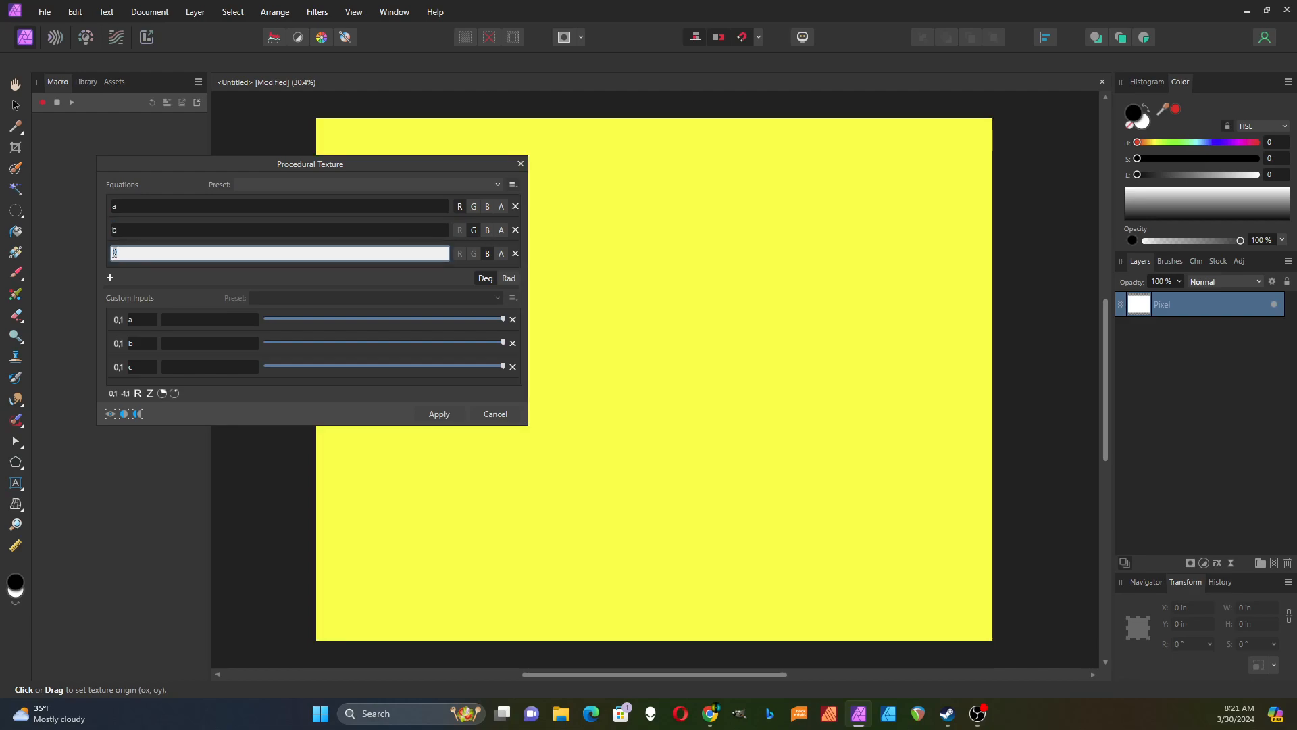
{"action": "type", "text": "c"}
{"action": "key", "text": "Return"}
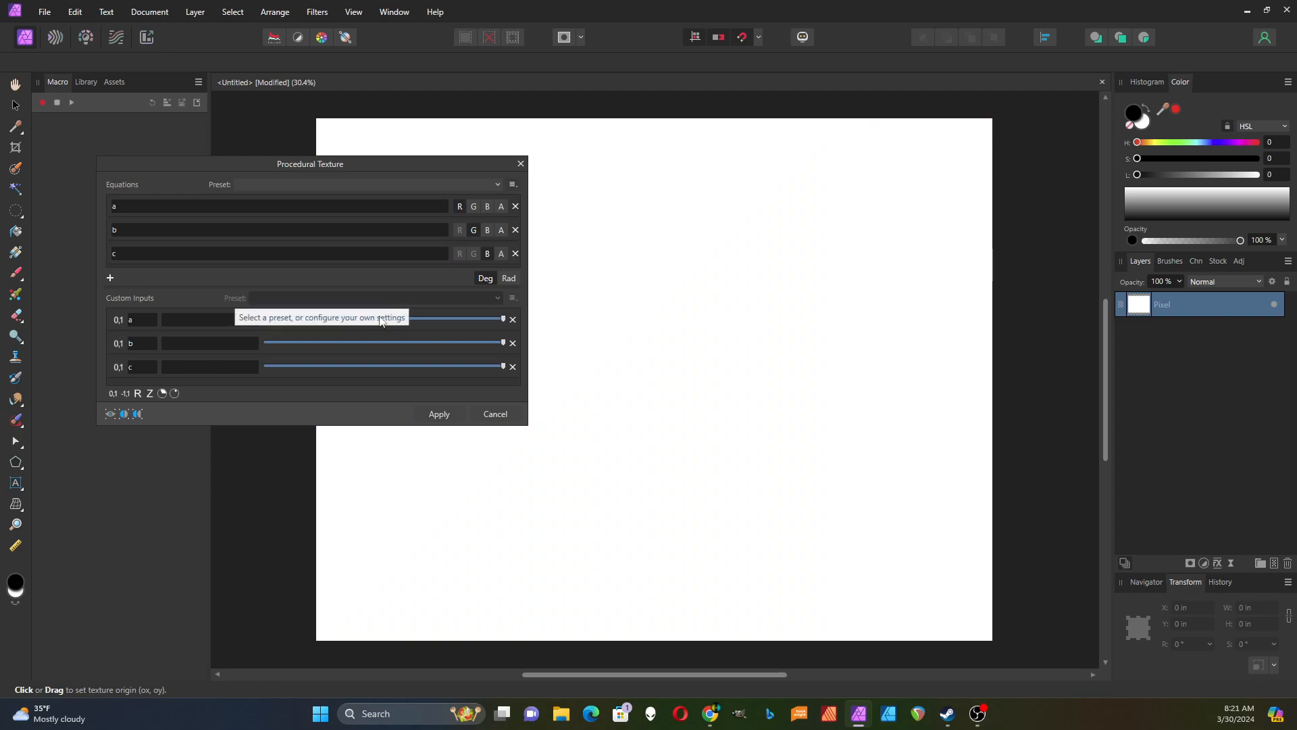
Lower custom inputs a, b and c one by one to their minimum
{"action": "left_click_drag", "start_coordinate": [503, 321], "coordinate": [268, 322]}
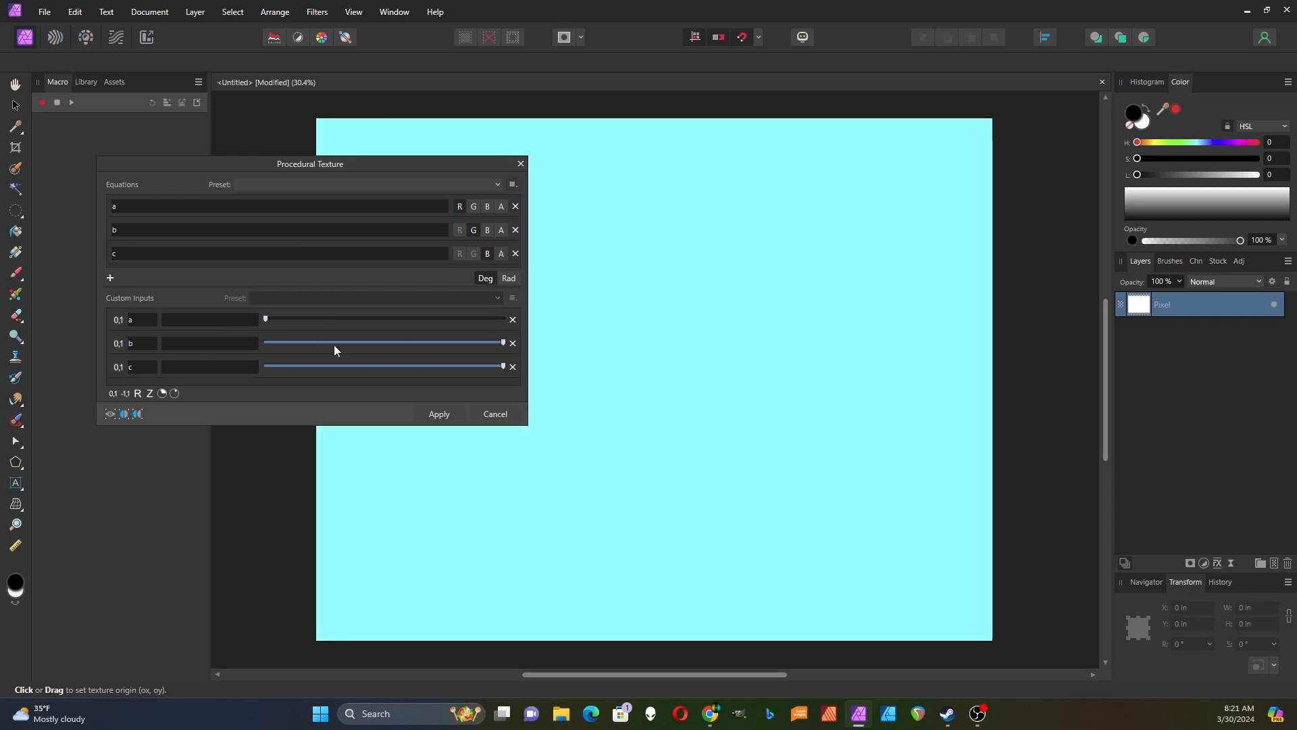
{"action": "left_click_drag", "start_coordinate": [504, 343], "coordinate": [283, 343]}
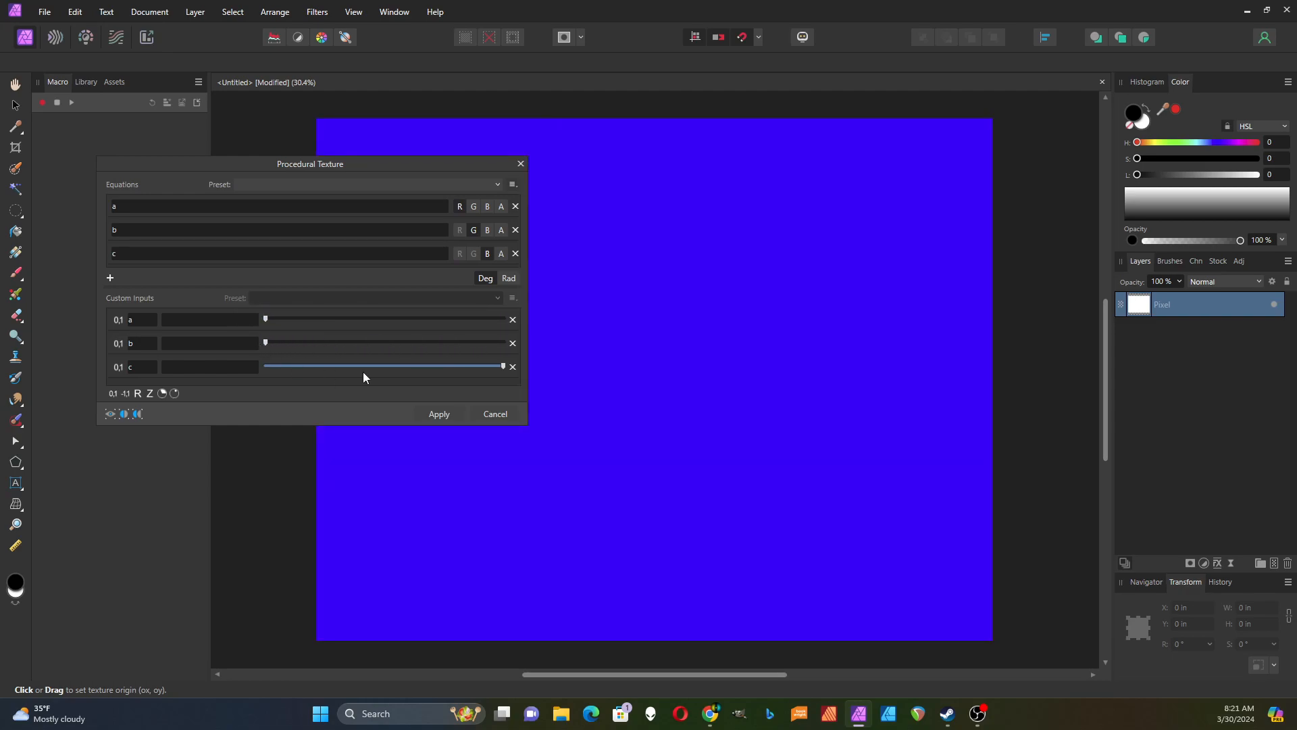
{"action": "left_click_drag", "start_coordinate": [504, 367], "coordinate": [263, 369]}
Raise custom inputs a, b and c one by one back to their maximum
{"action": "left_click_drag", "start_coordinate": [265, 322], "coordinate": [517, 320]}
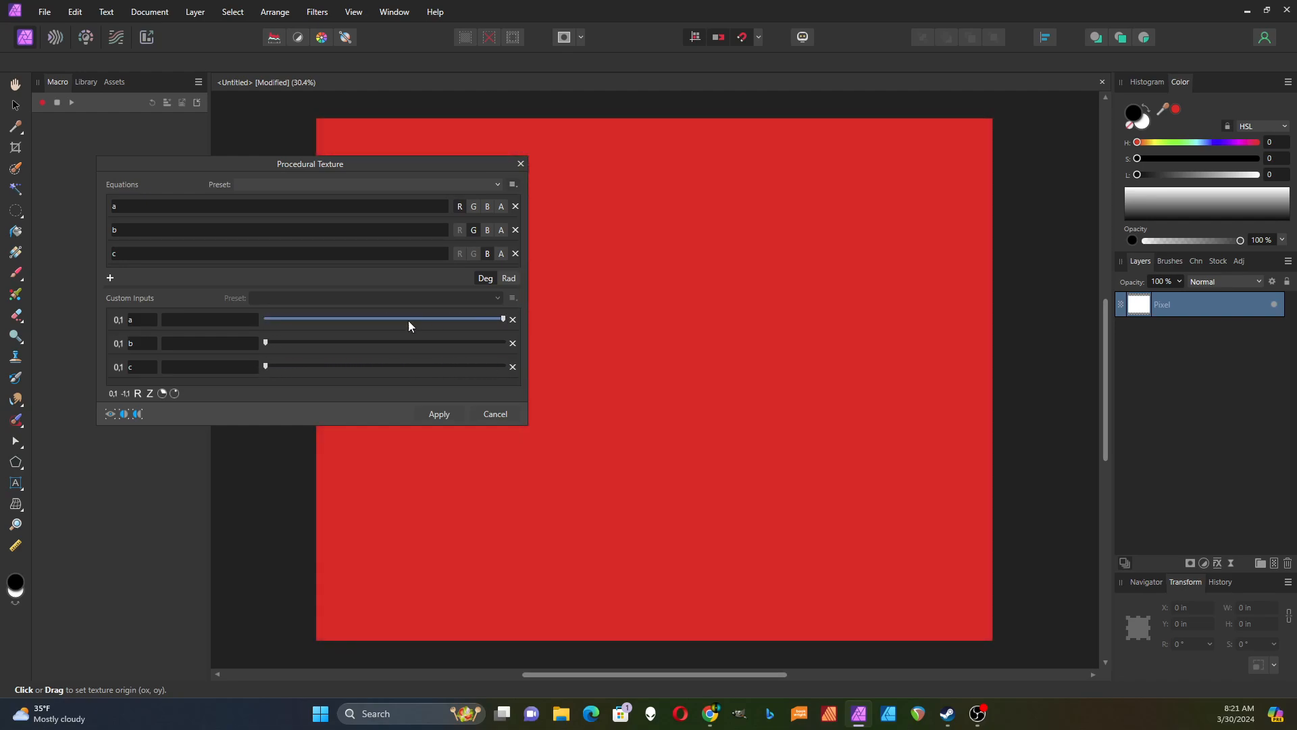
{"action": "left_click_drag", "start_coordinate": [266, 343], "coordinate": [505, 343]}
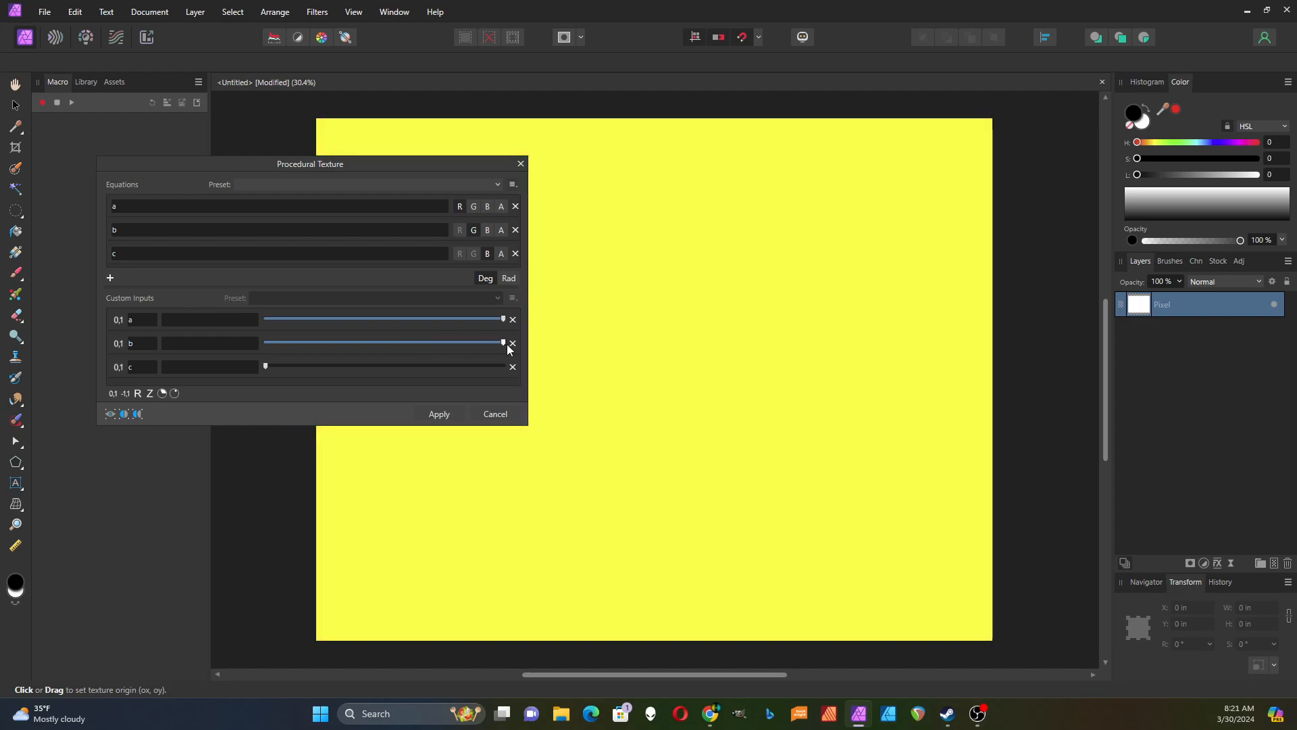
{"action": "left_click_drag", "start_coordinate": [266, 366], "coordinate": [503, 365]}
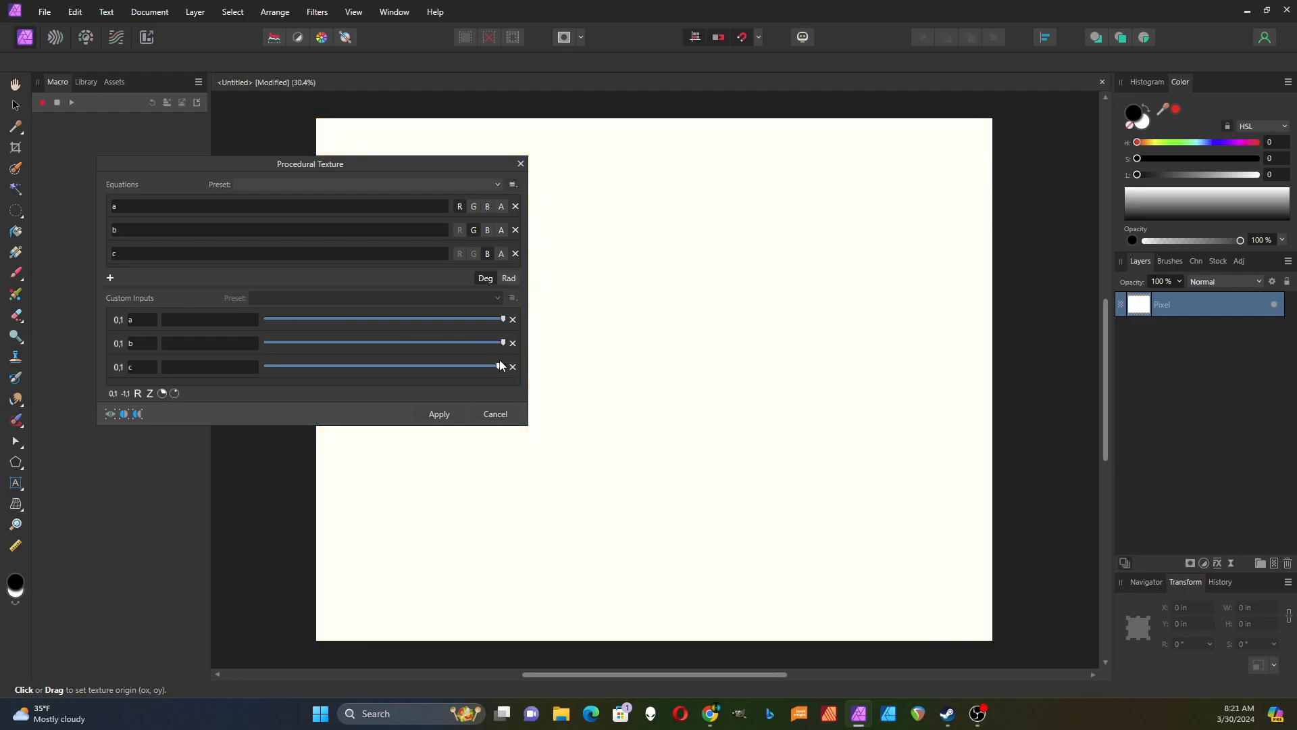
Remove custom inputs c and b and the equations b and c, keeping only the red channel's
{"action": "left_click", "coordinate": [513, 367]}
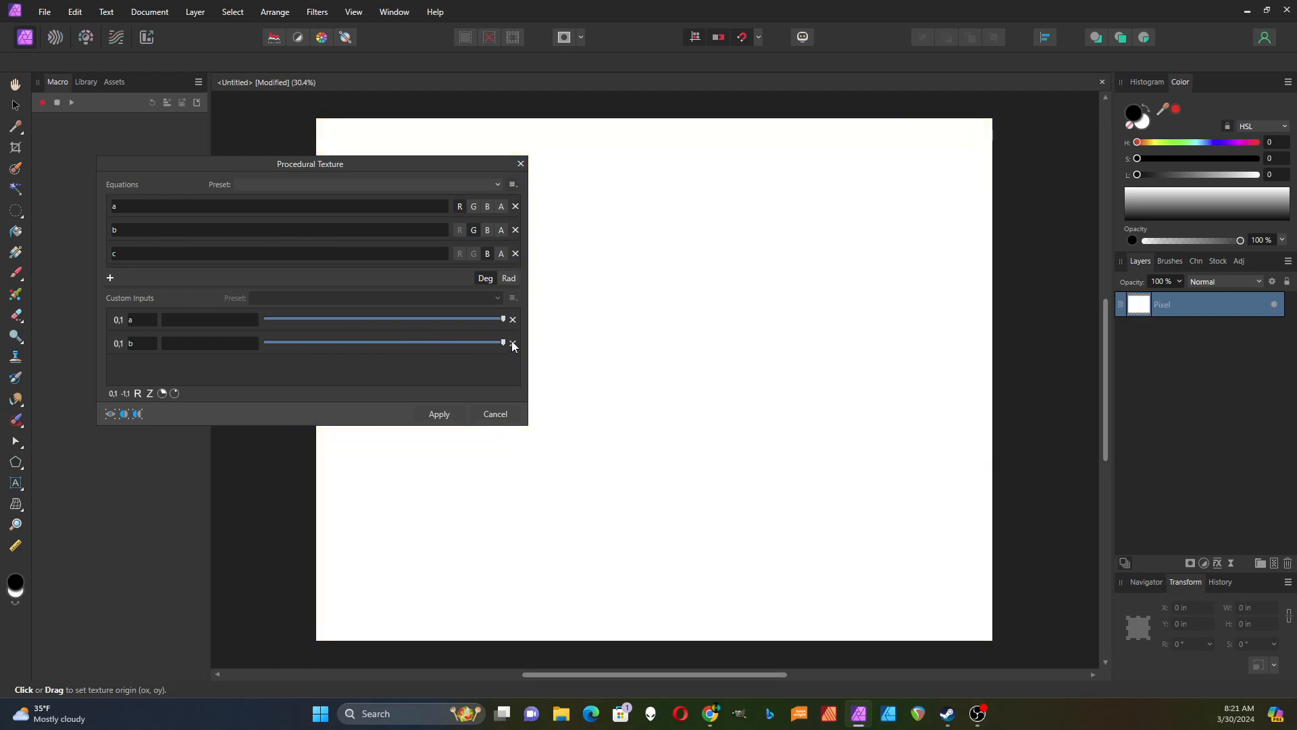
{"action": "left_click", "coordinate": [513, 343]}
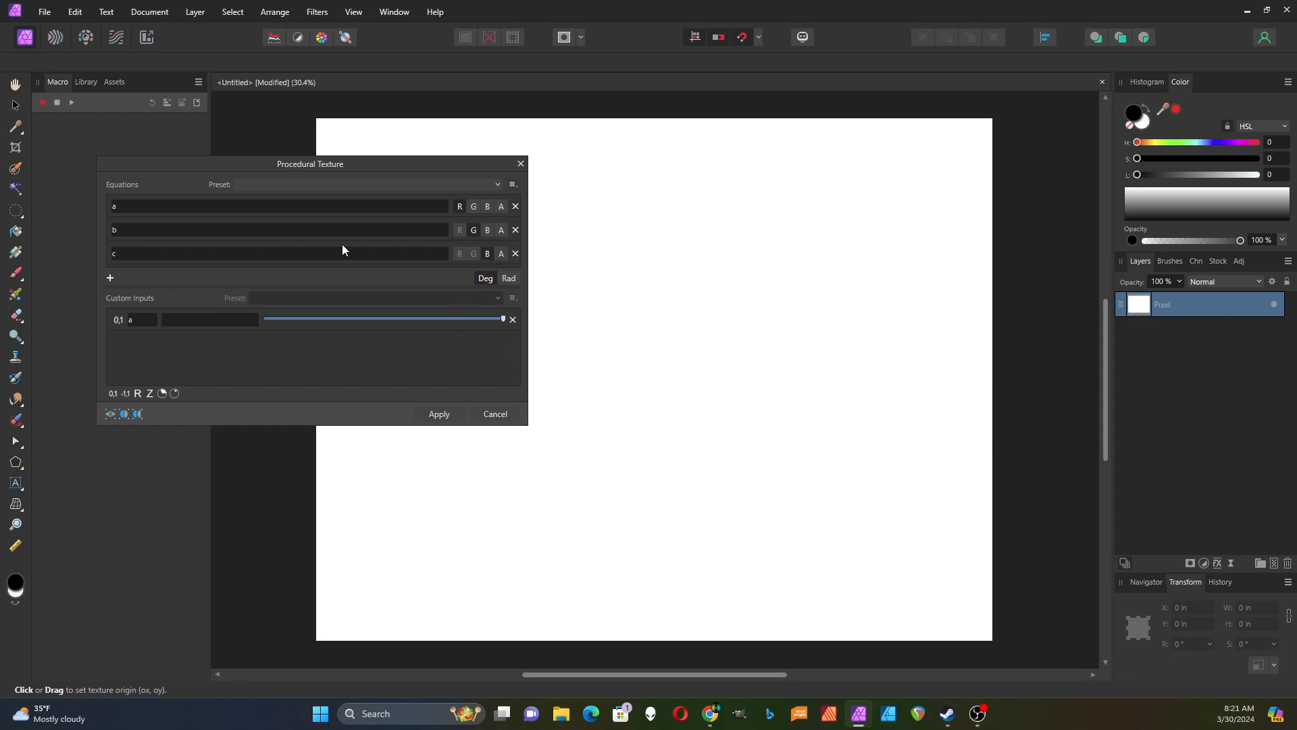
{"action": "left_click", "coordinate": [516, 231]}
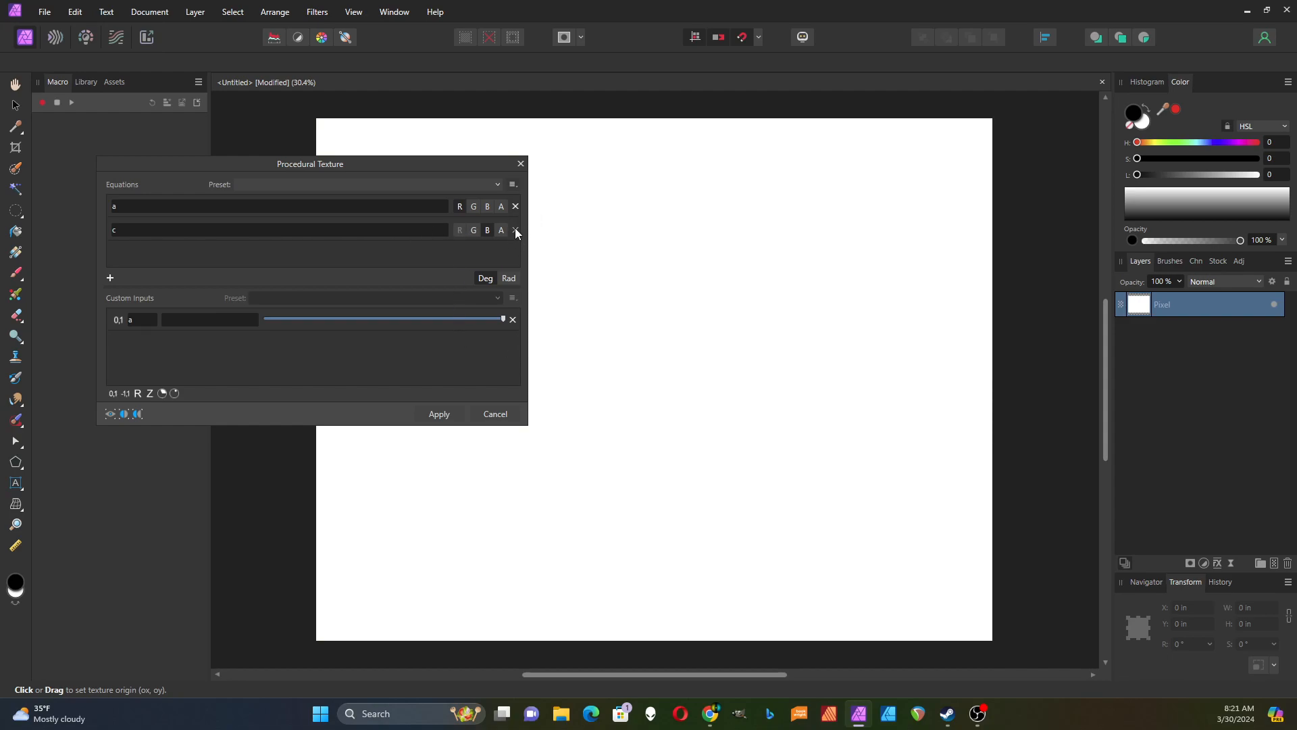
{"action": "left_click", "coordinate": [516, 231]}
Lower custom input a to its minimum, then raise it to about a third of its range
{"action": "left_click_drag", "start_coordinate": [503, 319], "coordinate": [322, 327]}
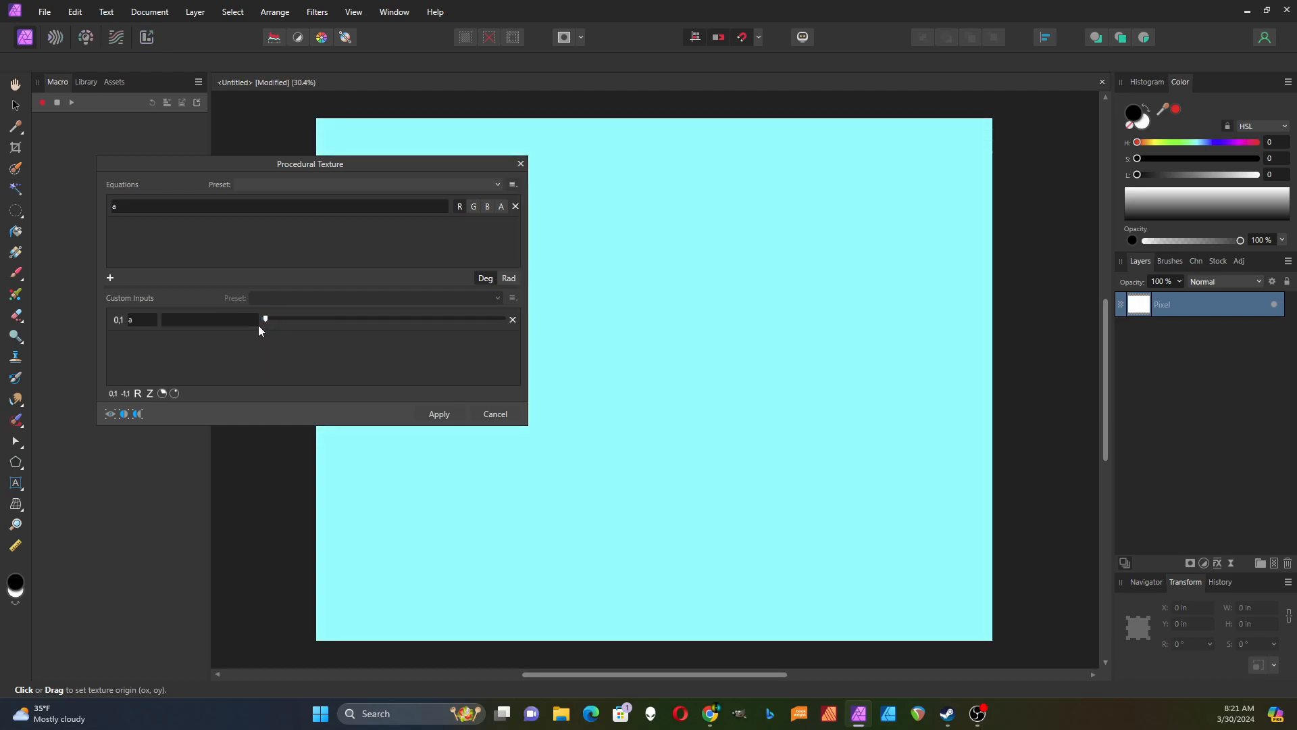
{"action": "mouse_move", "coordinate": [259, 327]}
{"action": "left_mouse_down"}
{"action": "mouse_move", "coordinate": [406, 323]}
{"action": "mouse_move", "coordinate": [258, 325]}
{"action": "left_mouse_up"}
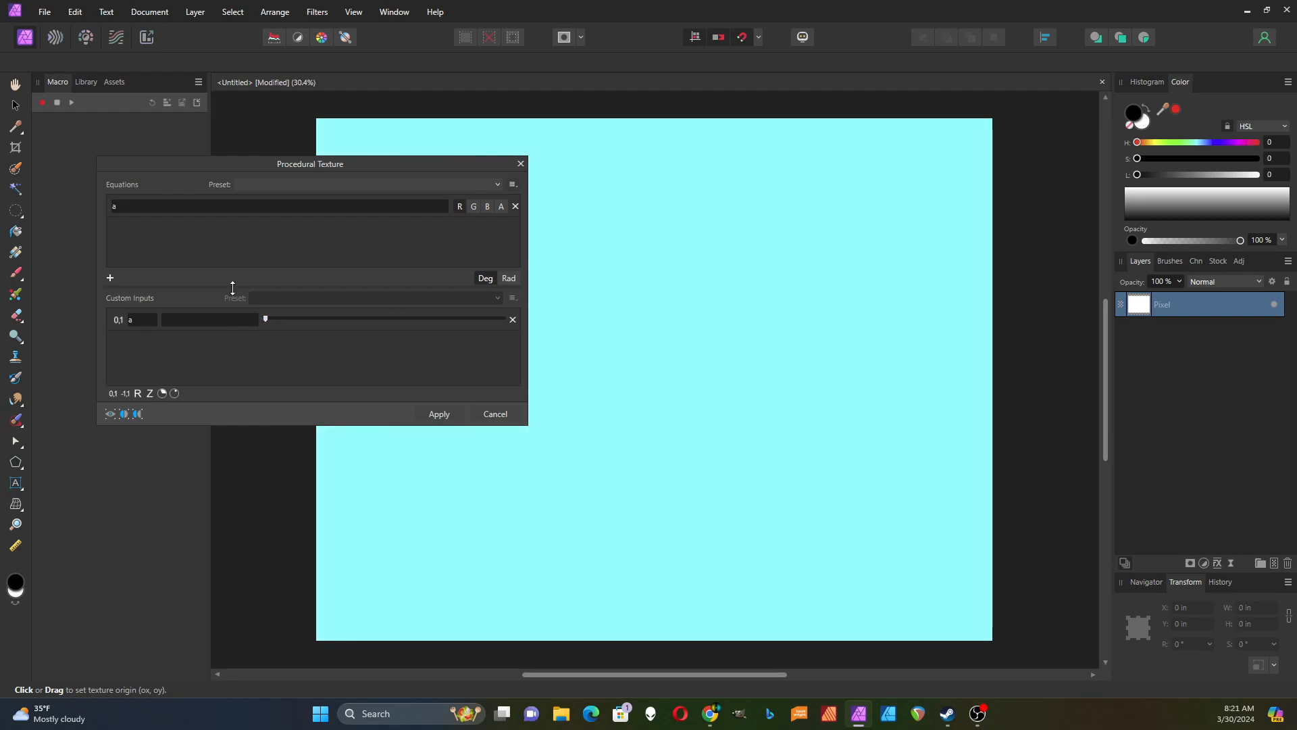
{"action": "left_click_drag", "start_coordinate": [265, 322], "coordinate": [351, 323]}
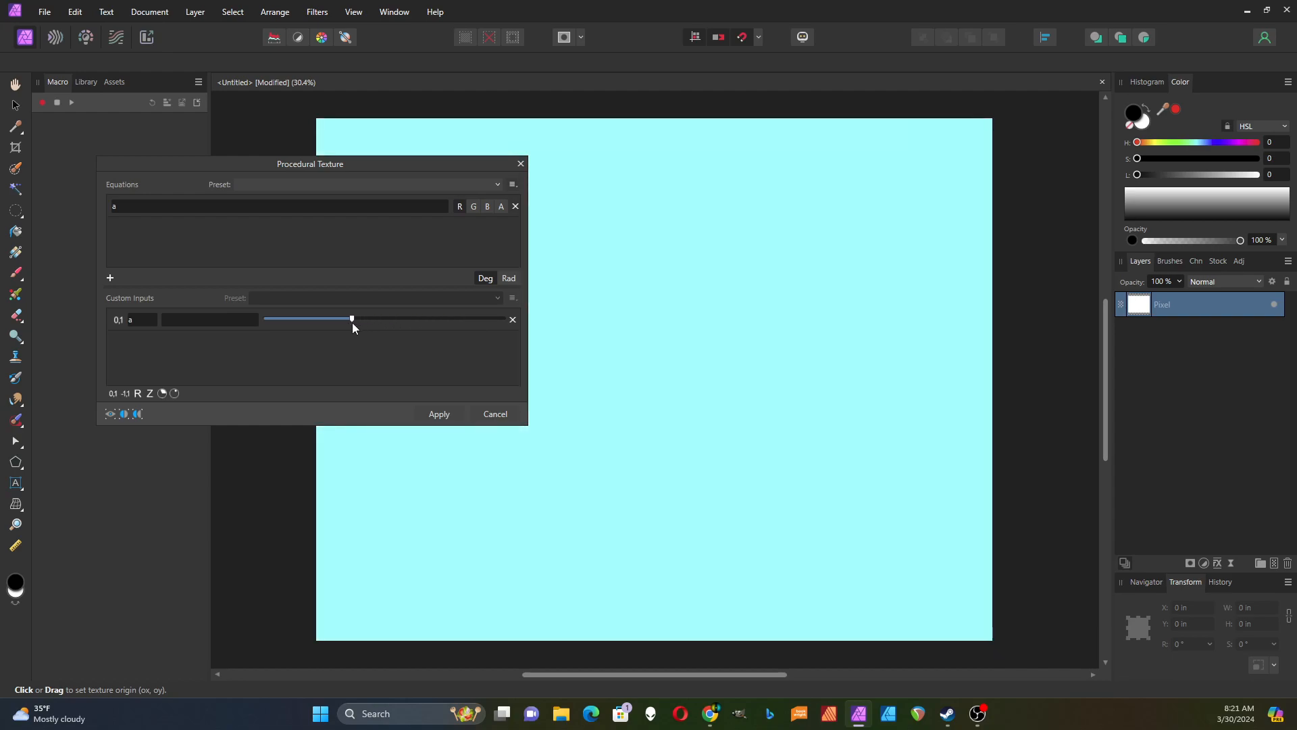
Add green and blue equations with value 0 and lower input a to about a fifth of its range
{"action": "left_click", "coordinate": [111, 275]}
{"action": "left_click", "coordinate": [111, 275]}
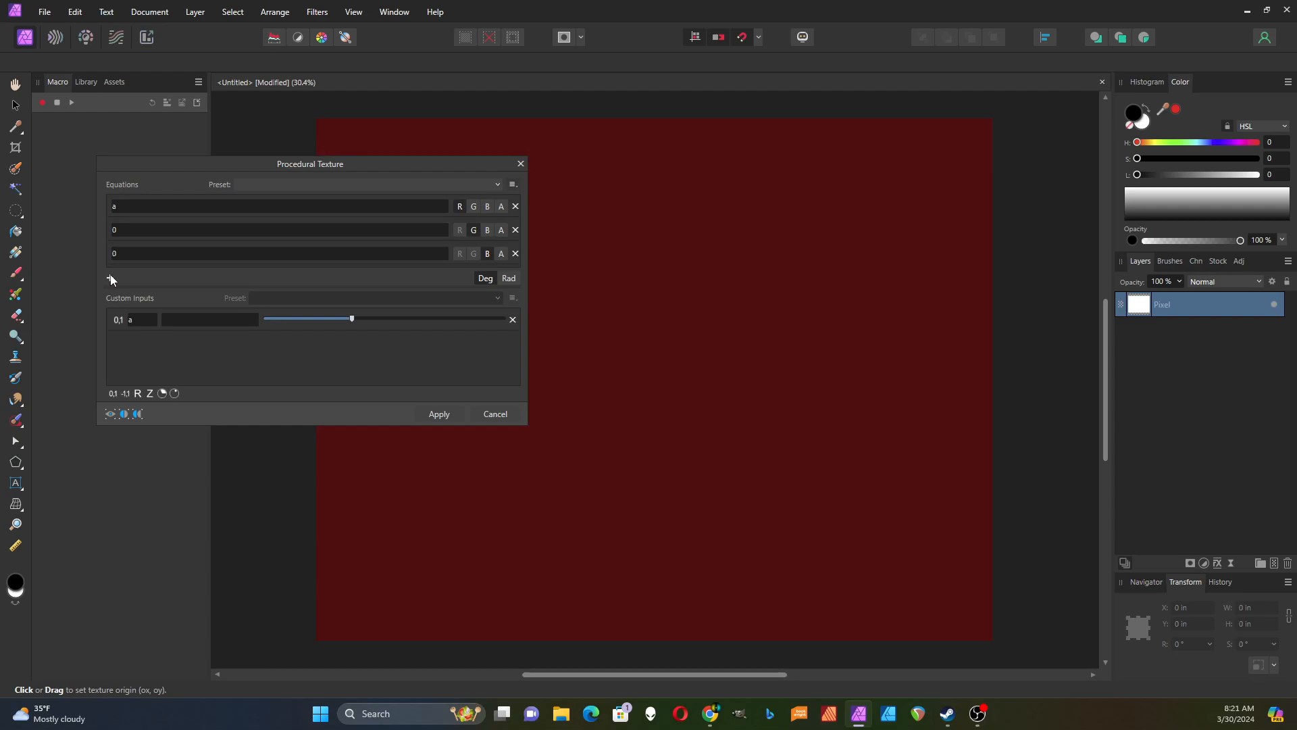
{"action": "left_click_drag", "start_coordinate": [351, 319], "coordinate": [314, 333]}
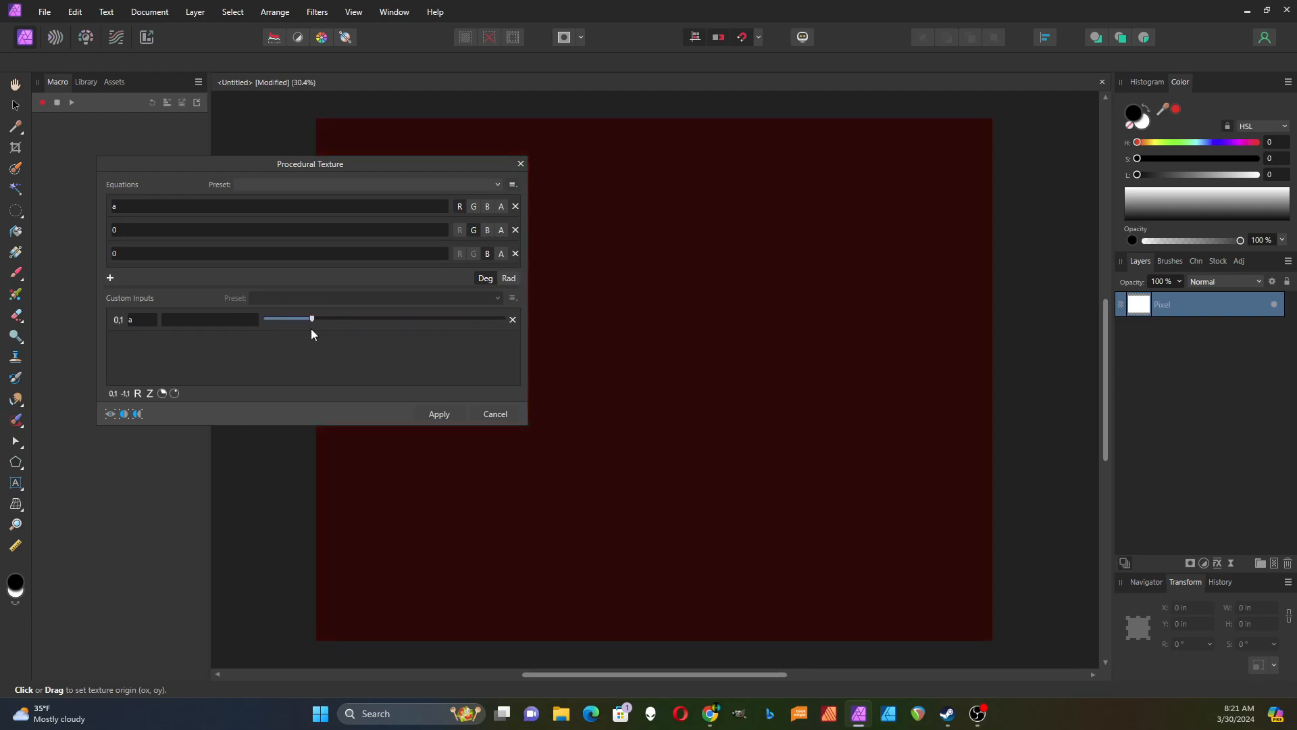
Remove the blue equation, try input a at about two thirds of its range, and discard the procedural texture
{"action": "left_click", "coordinate": [516, 253]}
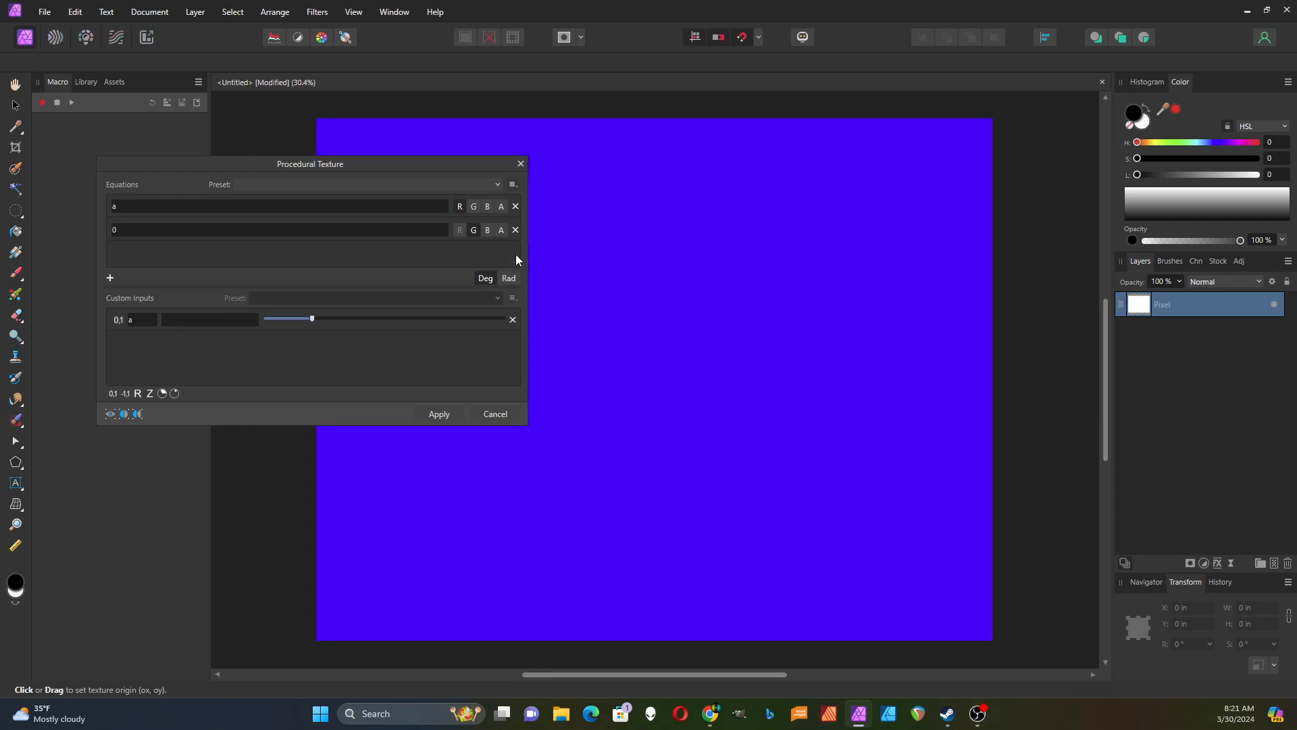
{"action": "left_click_drag", "start_coordinate": [313, 318], "coordinate": [415, 319]}
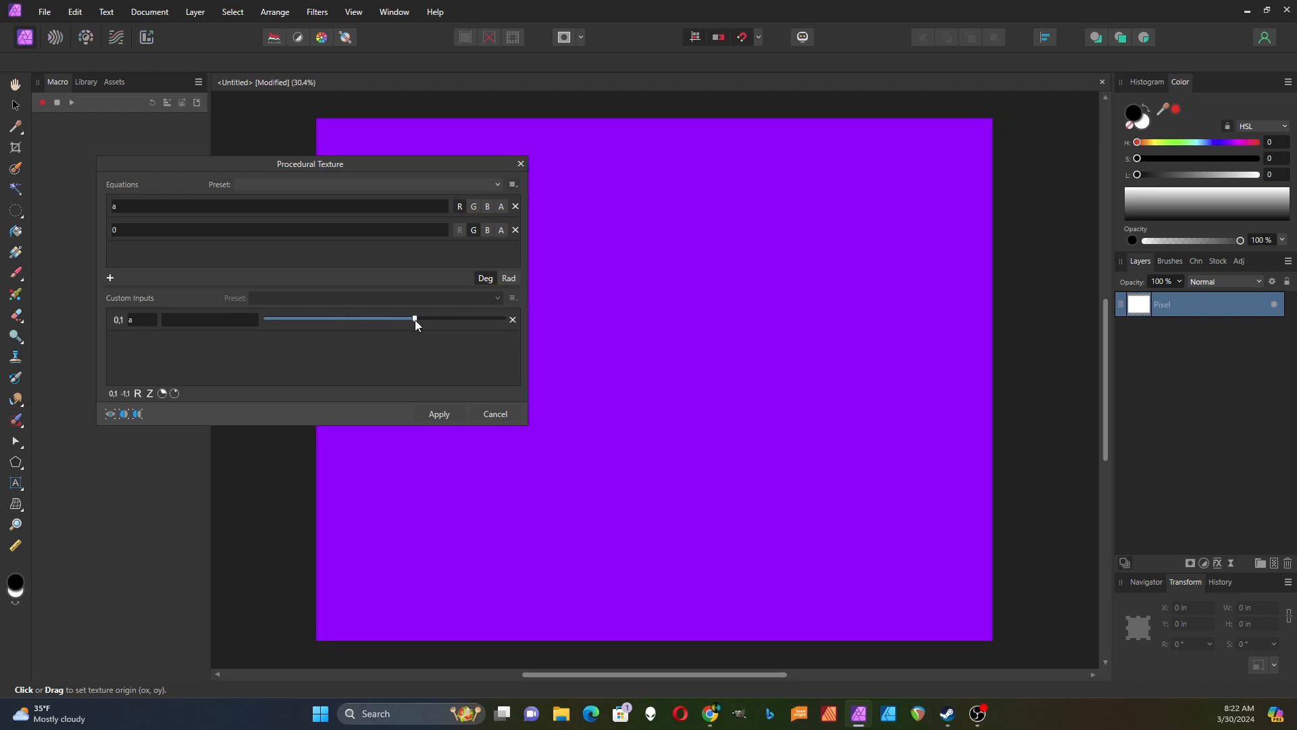
{"action": "left_click", "coordinate": [495, 413]}
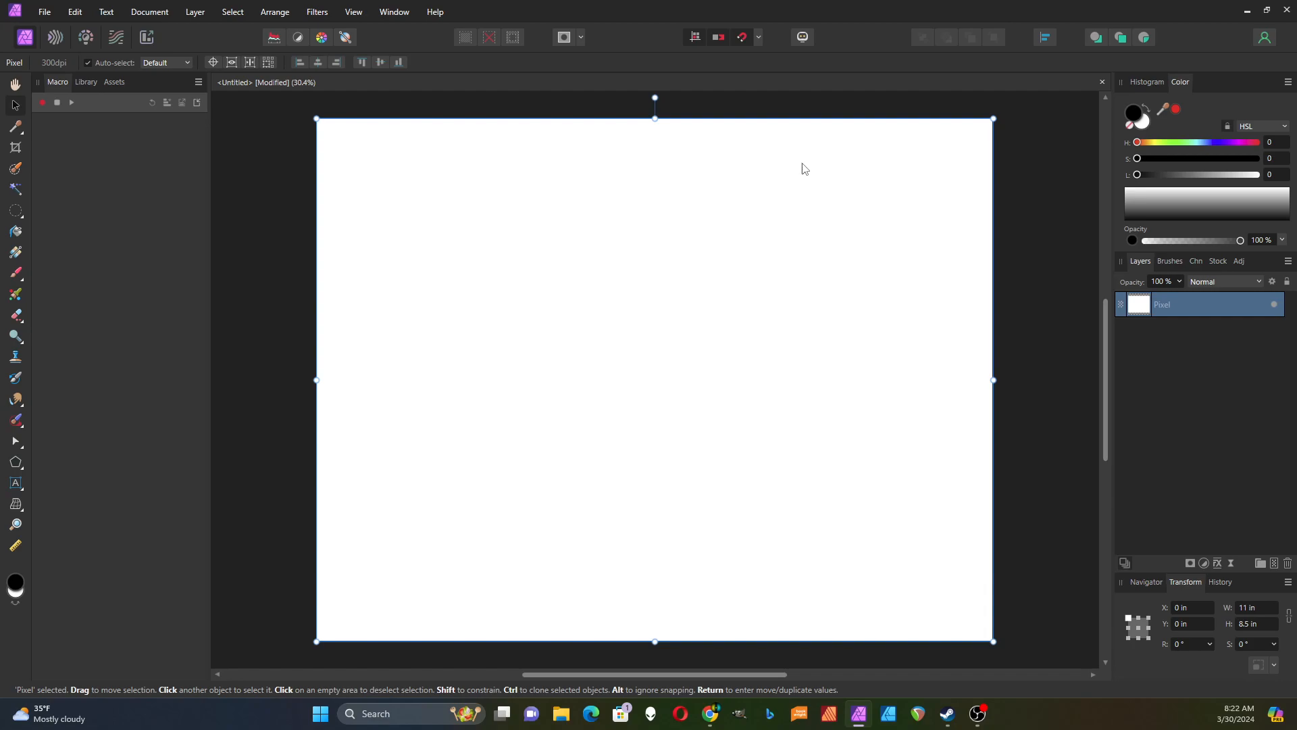
Switch the colour sliders from HSL to RGB and delete the pixel layer
{"action": "left_click", "coordinate": [1279, 127]}
{"action": "left_click", "coordinate": [1262, 141]}
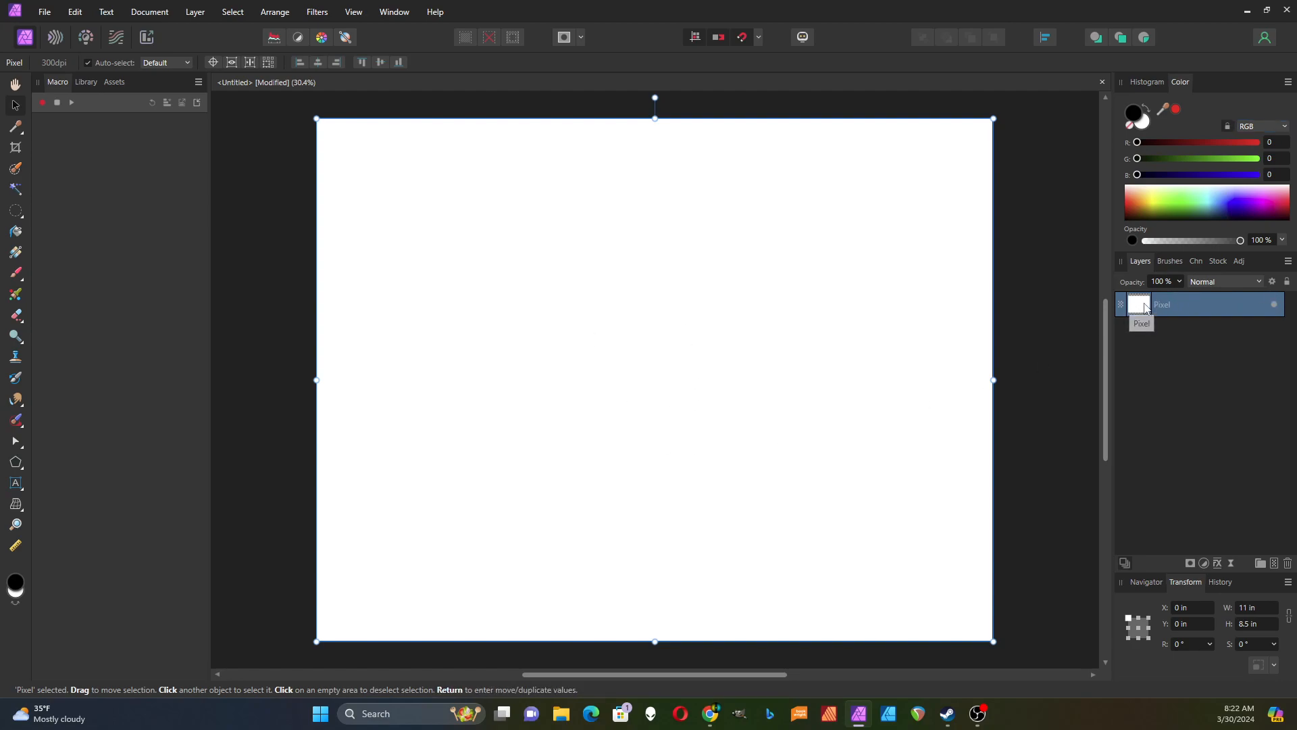
{"action": "key", "text": "Delete"}
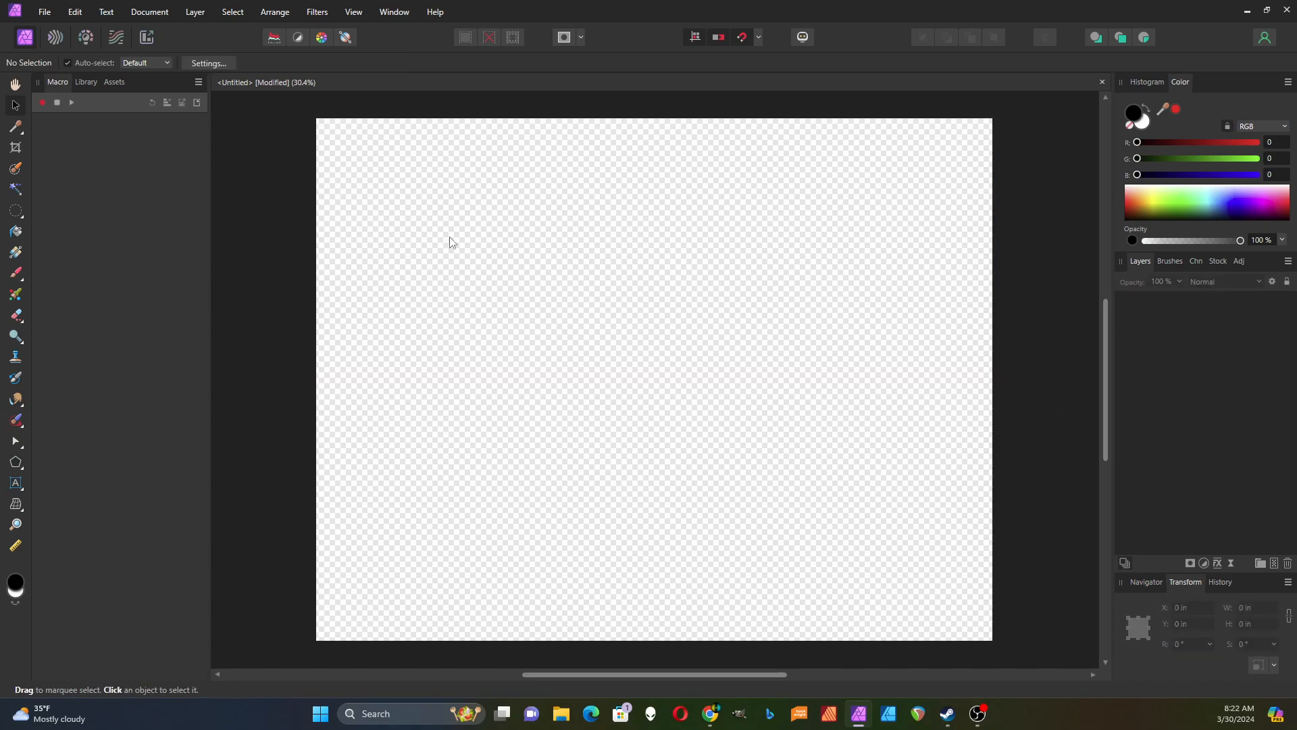
{"action": "left_click", "coordinate": [327, 14]}
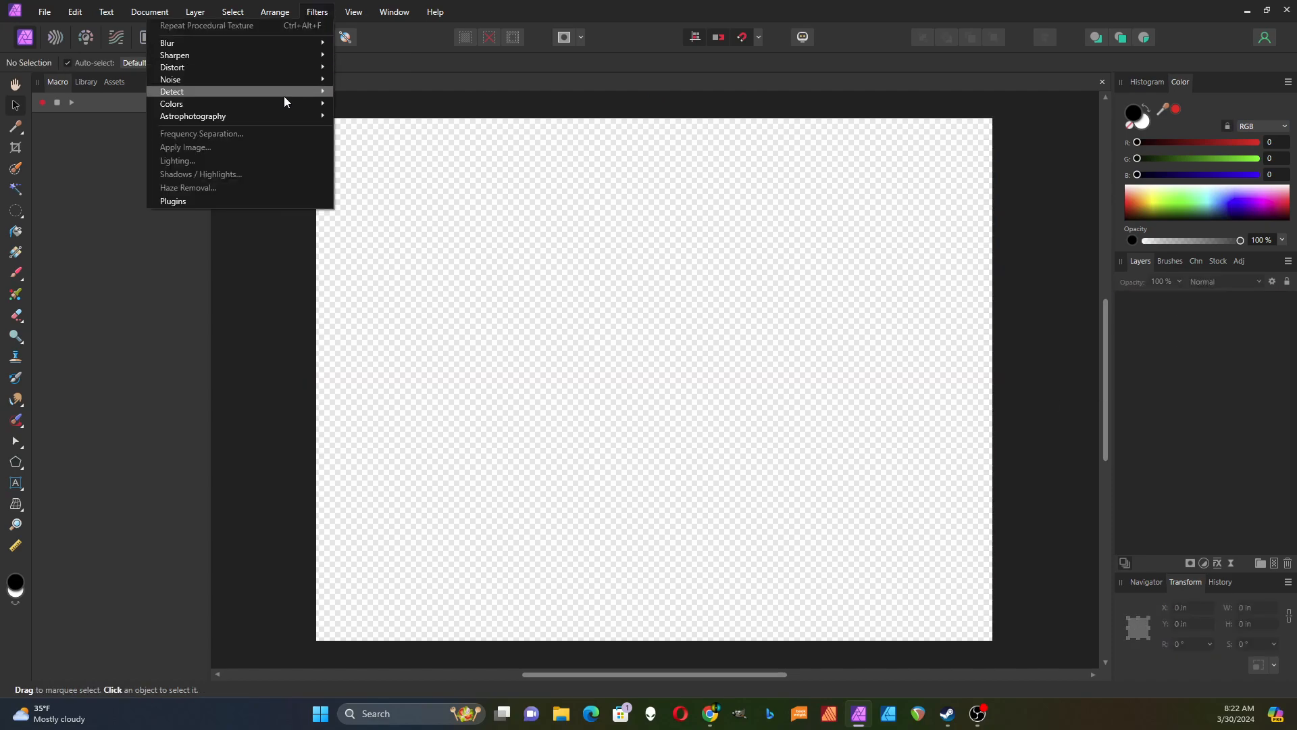
{"action": "mouse_move", "coordinate": [274, 107]}
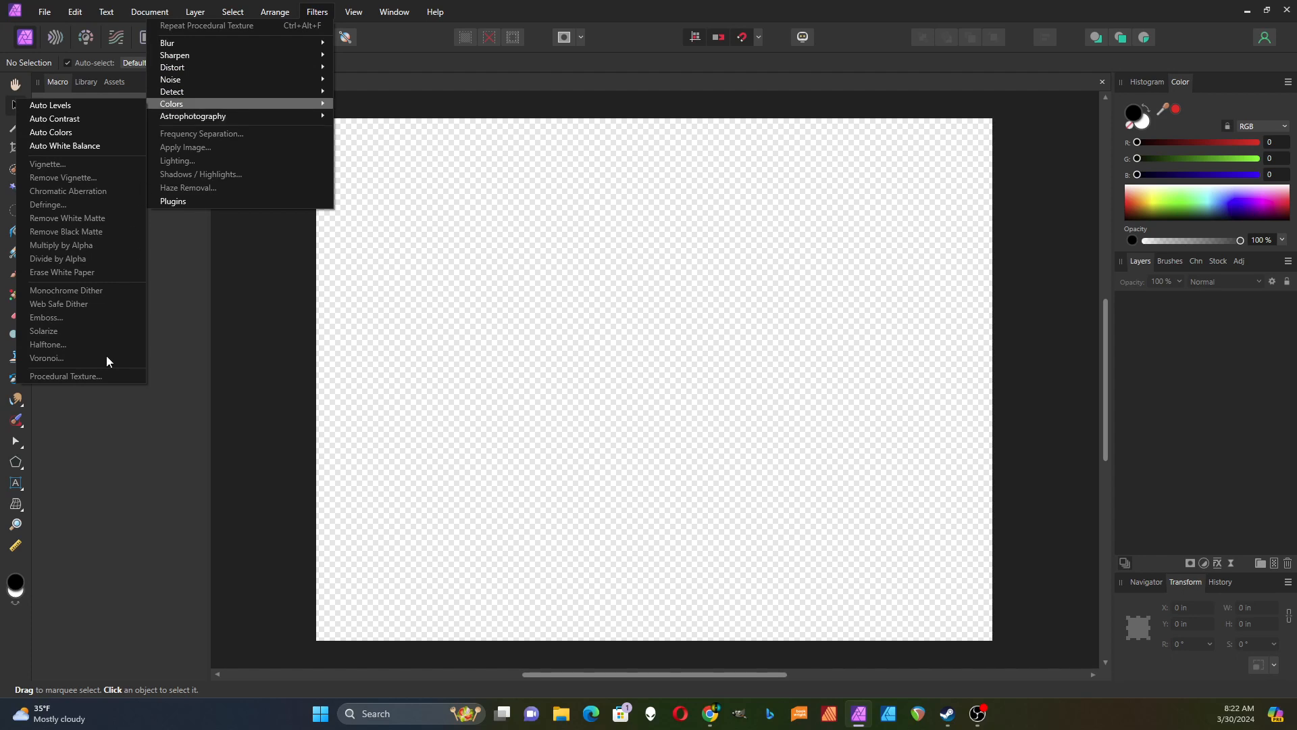
{"action": "left_click", "coordinate": [156, 510]}
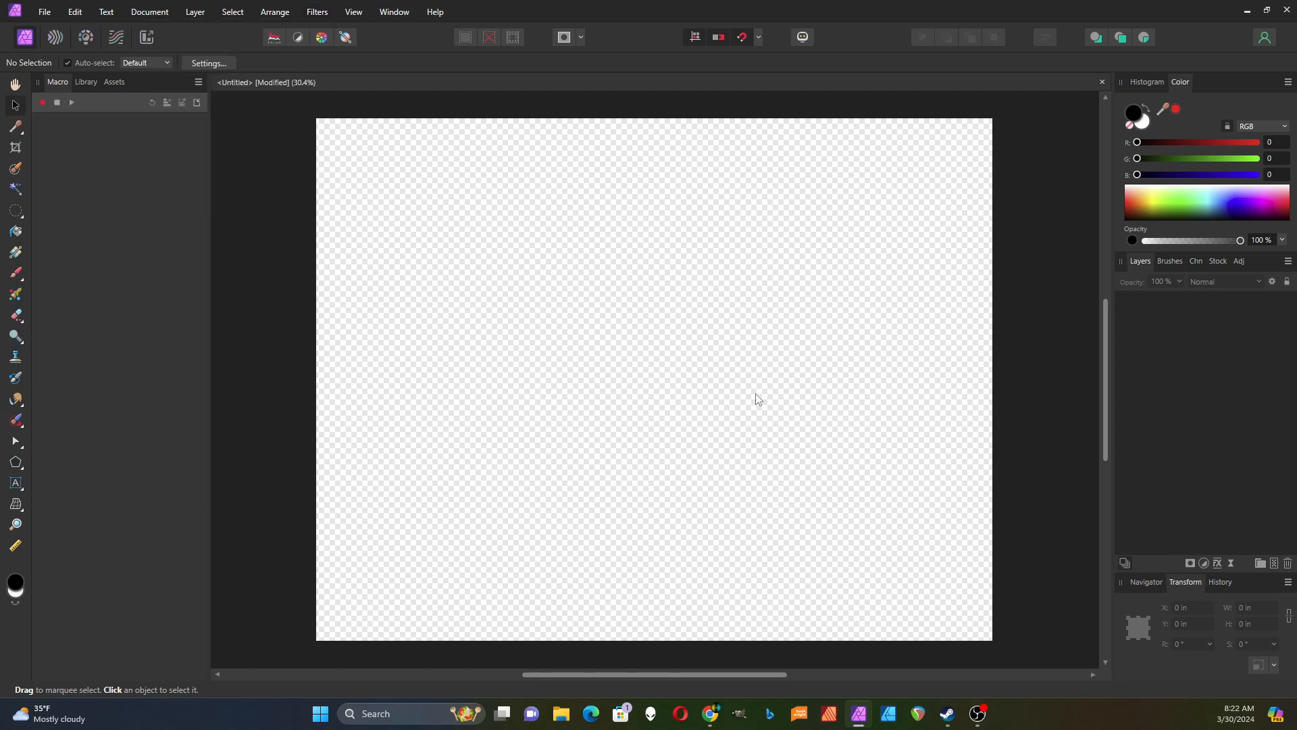
Add a new empty pixel layer to the document
{"action": "left_click", "coordinate": [1273, 563]}
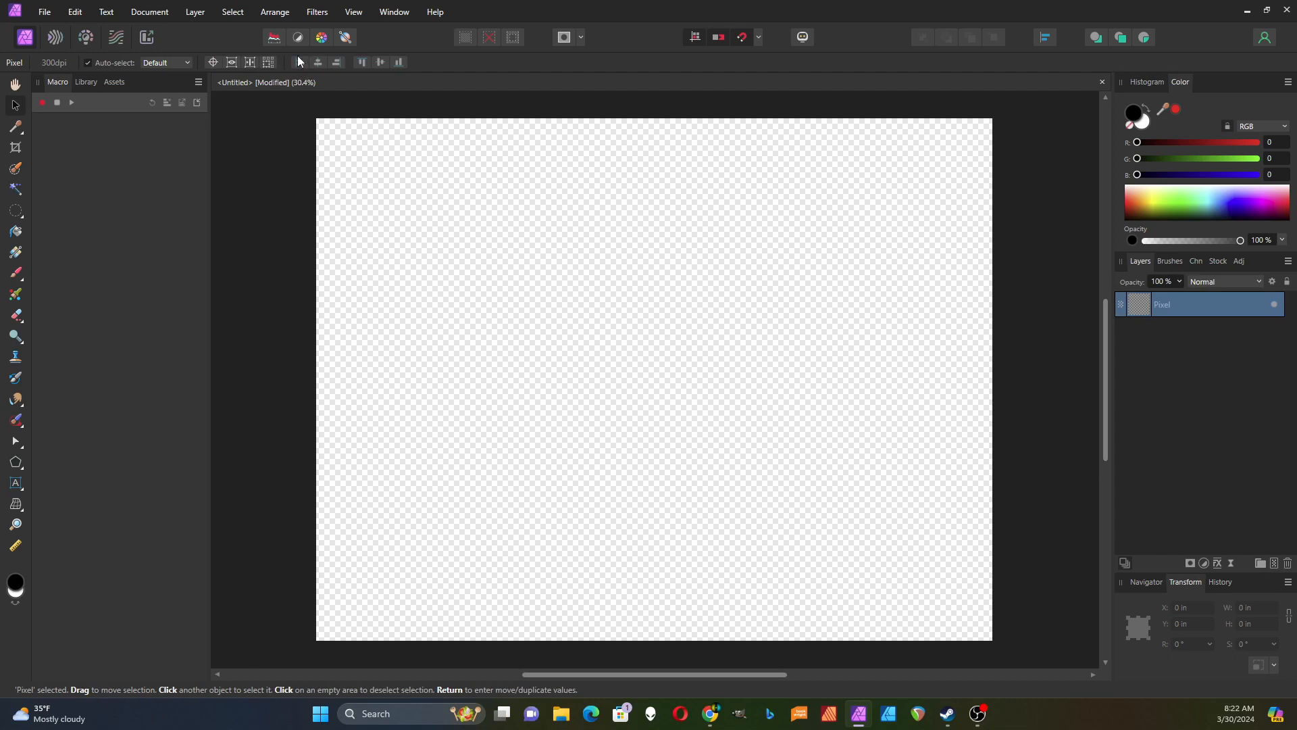
Try a Procedural Texture with a red equation of 1 on the empty pixel layer, and discard it
{"action": "left_click", "coordinate": [317, 12]}
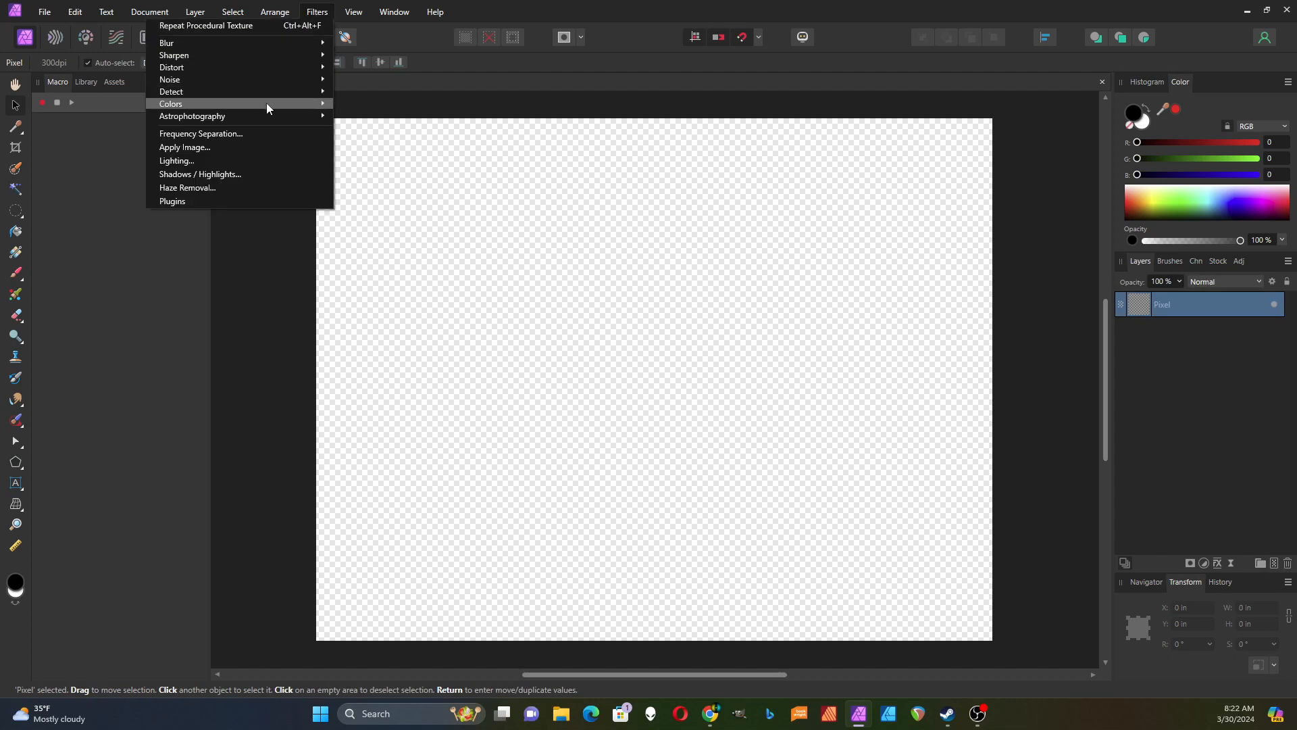
{"action": "mouse_move", "coordinate": [186, 104]}
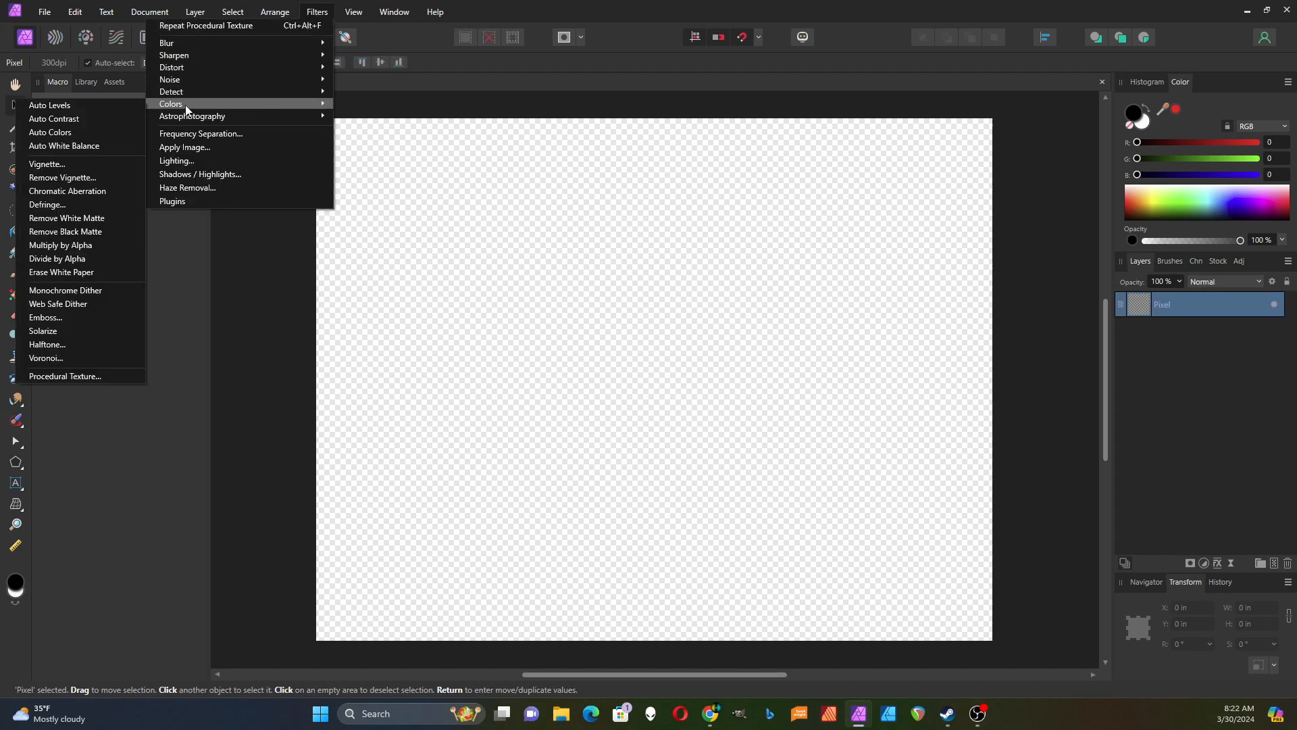
{"action": "left_click", "coordinate": [54, 377]}
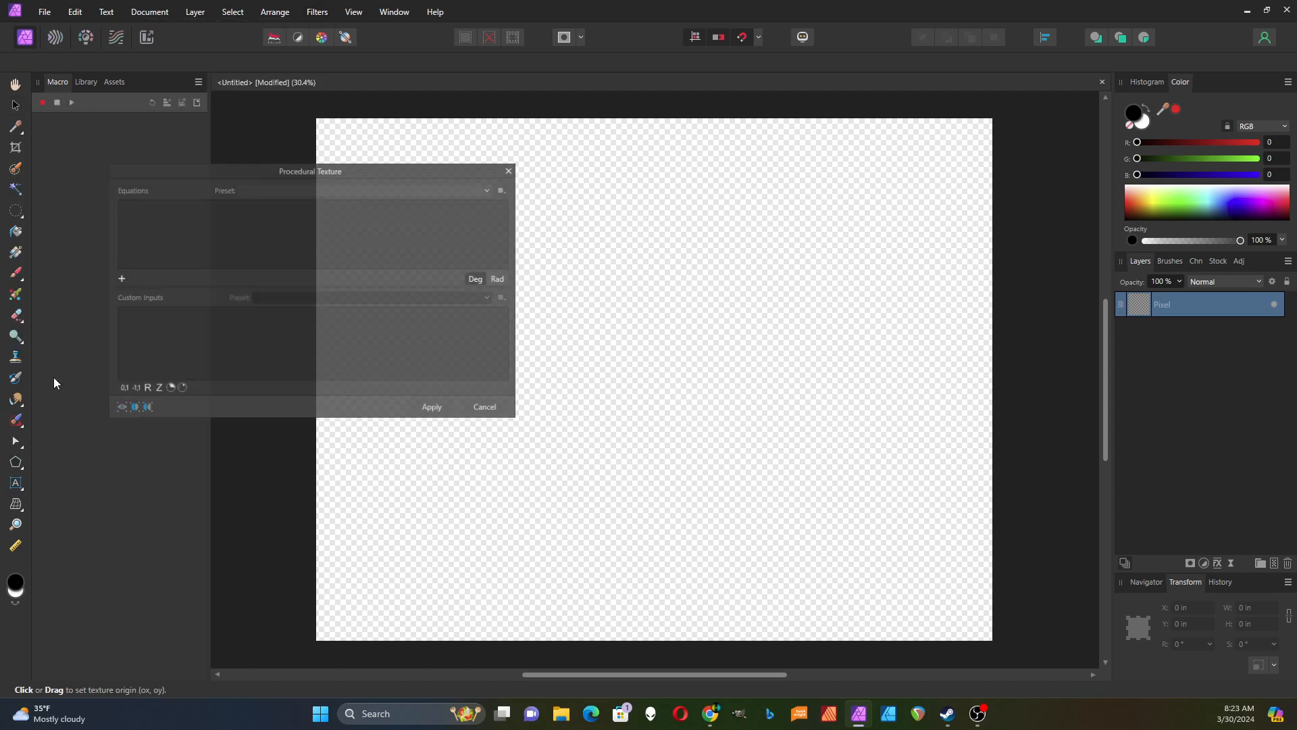
{"action": "left_click", "coordinate": [110, 277]}
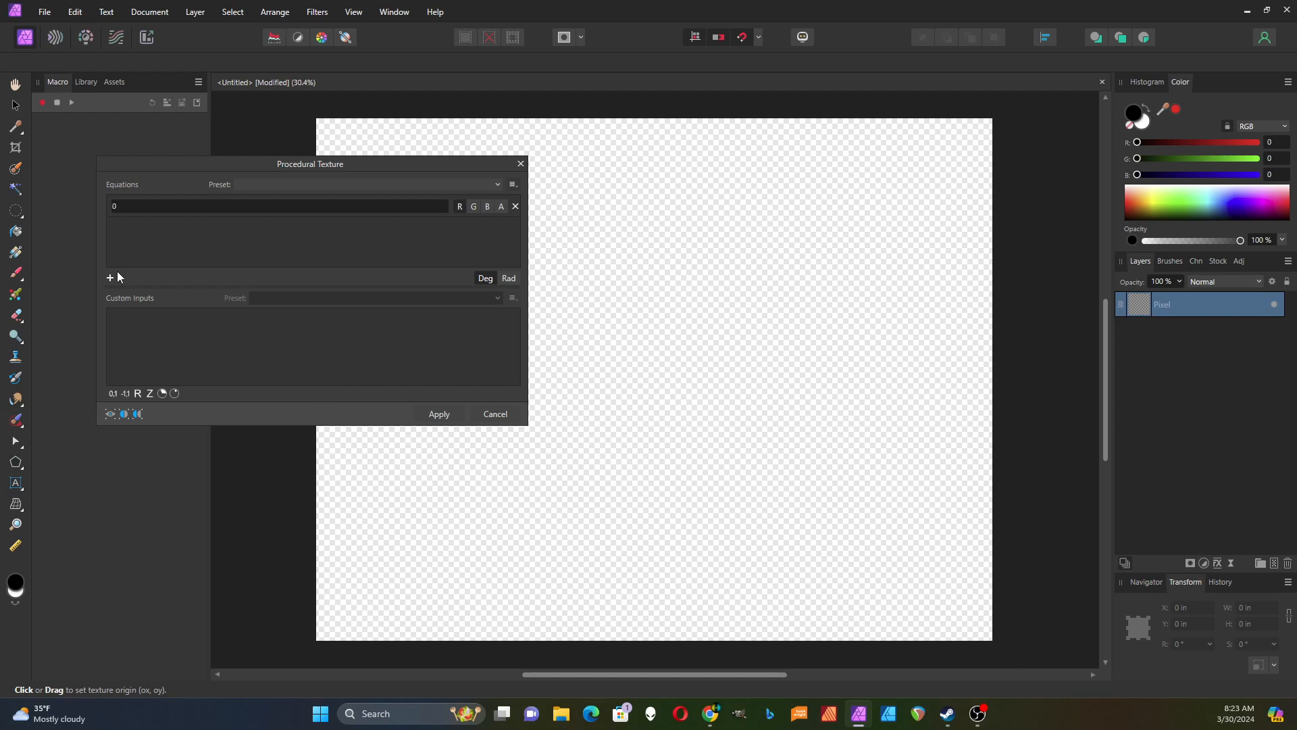
{"action": "double_click", "coordinate": [117, 206]}
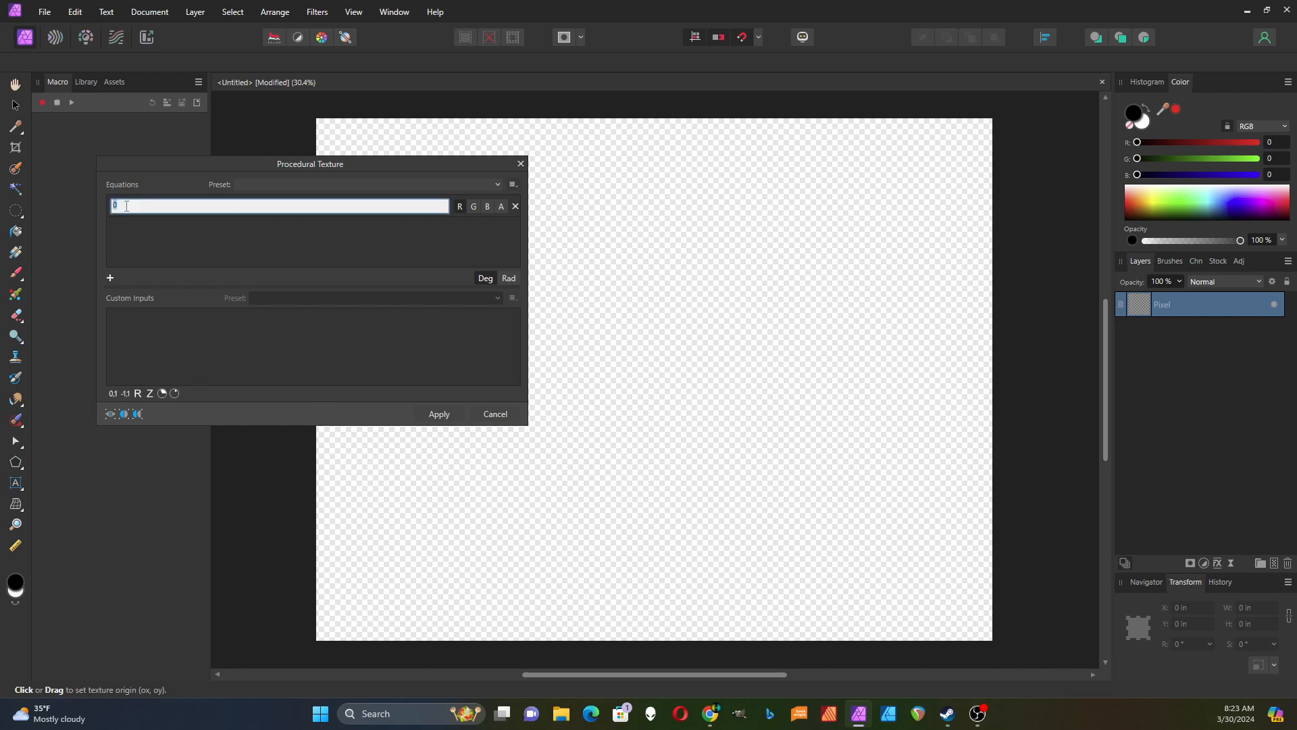
{"action": "type", "text": "1"}
{"action": "key", "text": "Return"}
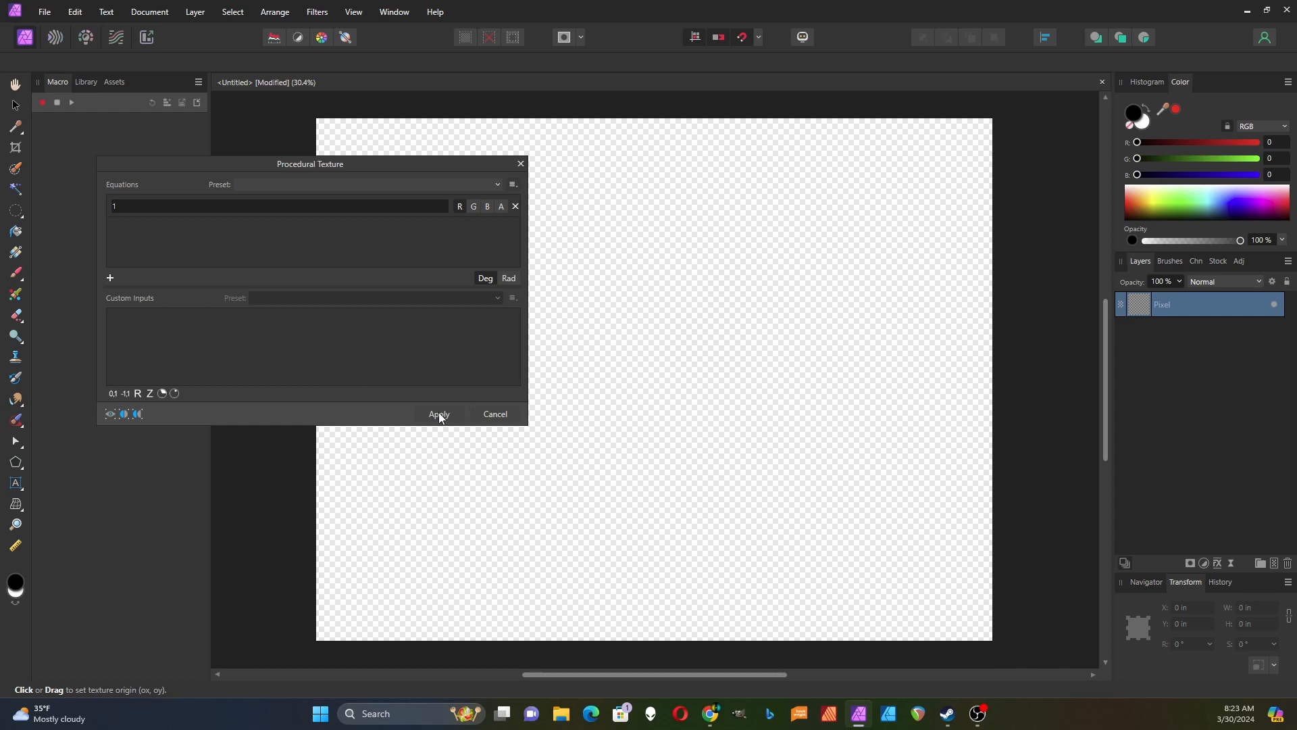
{"action": "left_click", "coordinate": [496, 415]}
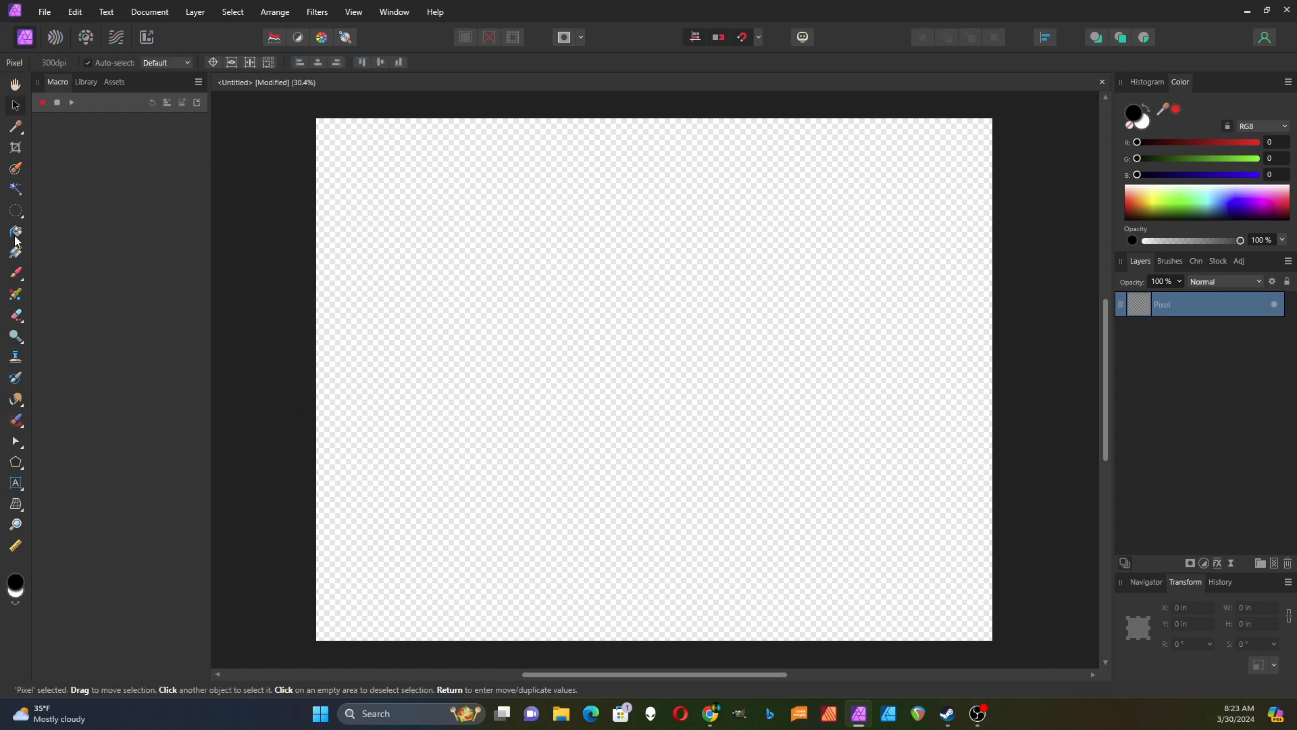
Flood fill the pixel layer with grey, using HSL values of hue 0, saturation 0 and lightness 51
{"action": "left_click", "coordinate": [16, 233]}
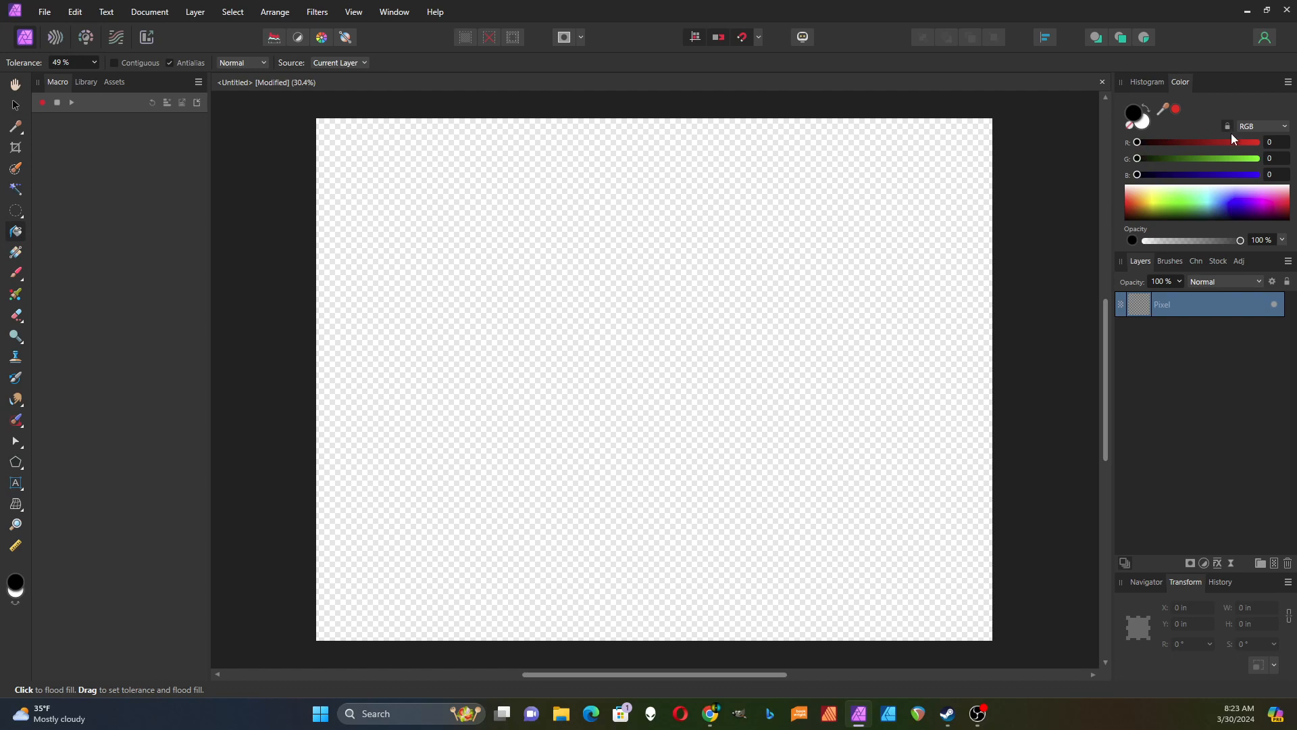
{"action": "left_click", "coordinate": [1275, 127]}
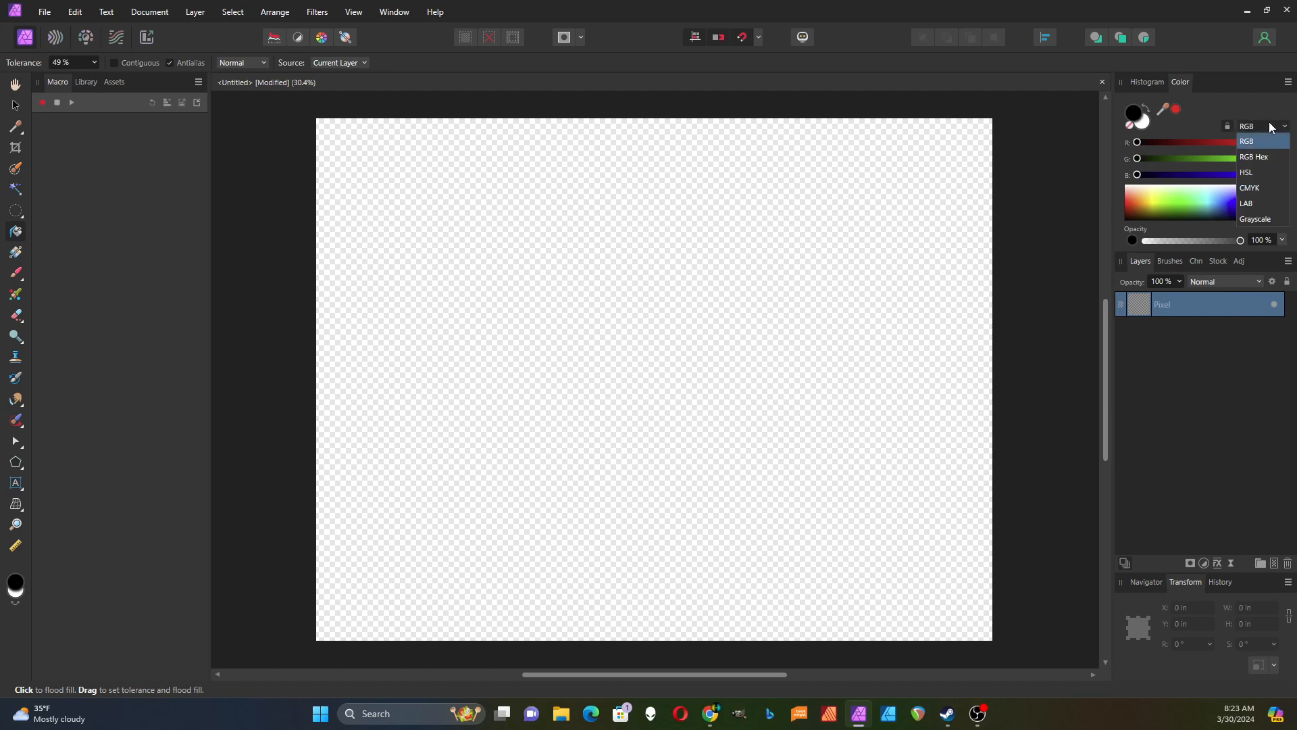
{"action": "left_click", "coordinate": [1255, 173]}
{"action": "left_click", "coordinate": [1197, 175]}
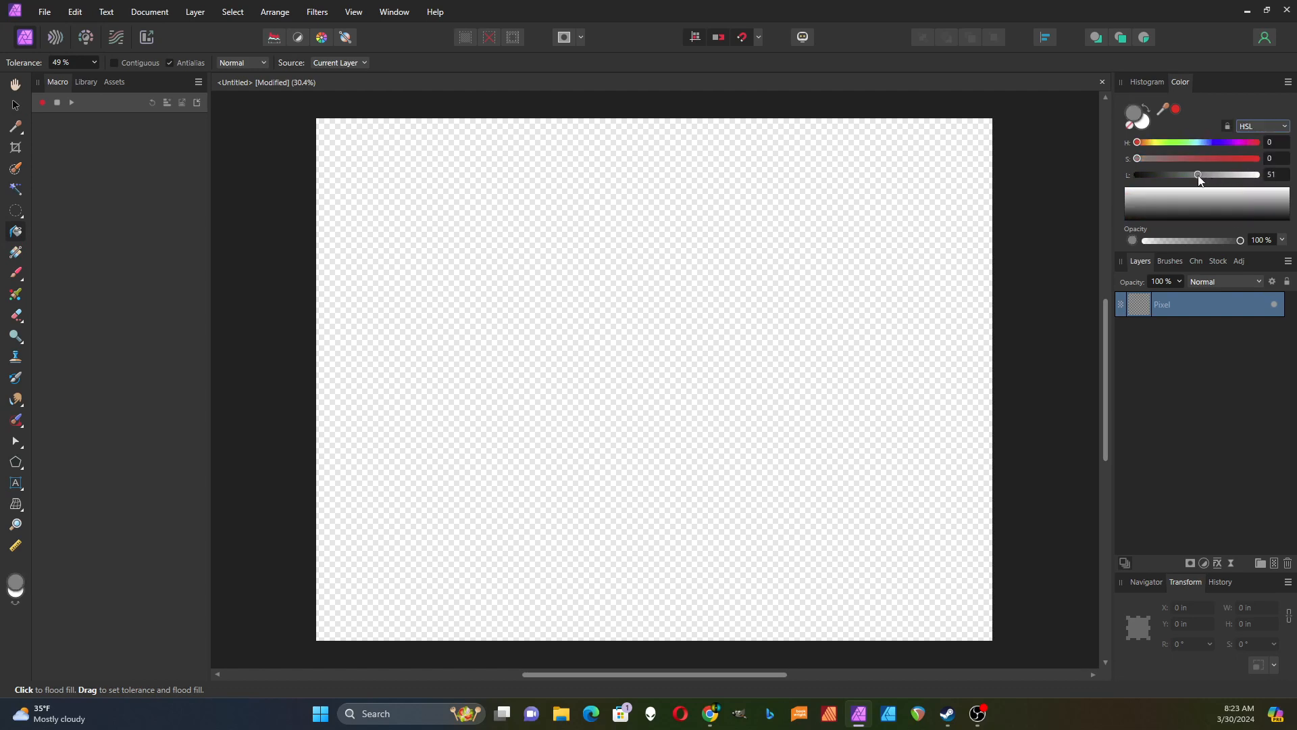
{"action": "left_click", "coordinate": [655, 356]}
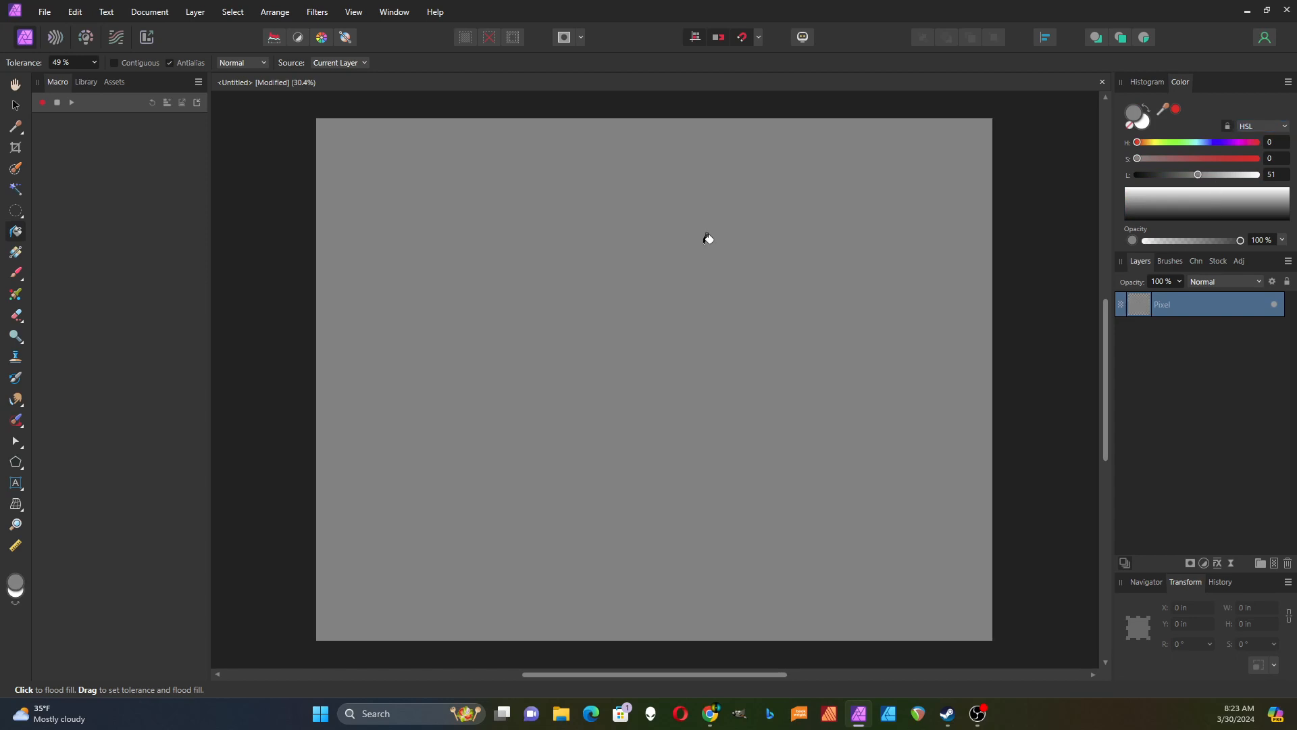
Start a Procedural Texture on the grey layer and add red, green and blue equations with value 0
{"action": "left_click", "coordinate": [316, 11]}
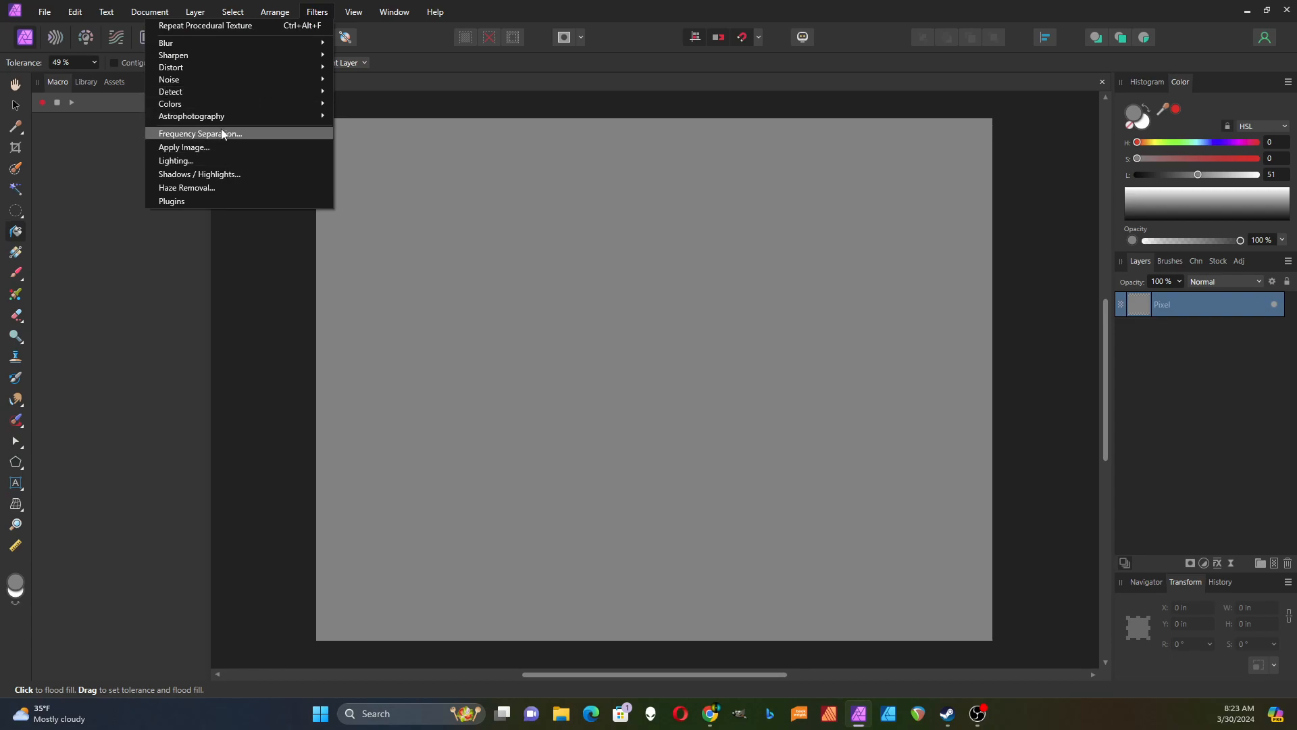
{"action": "mouse_move", "coordinate": [219, 105]}
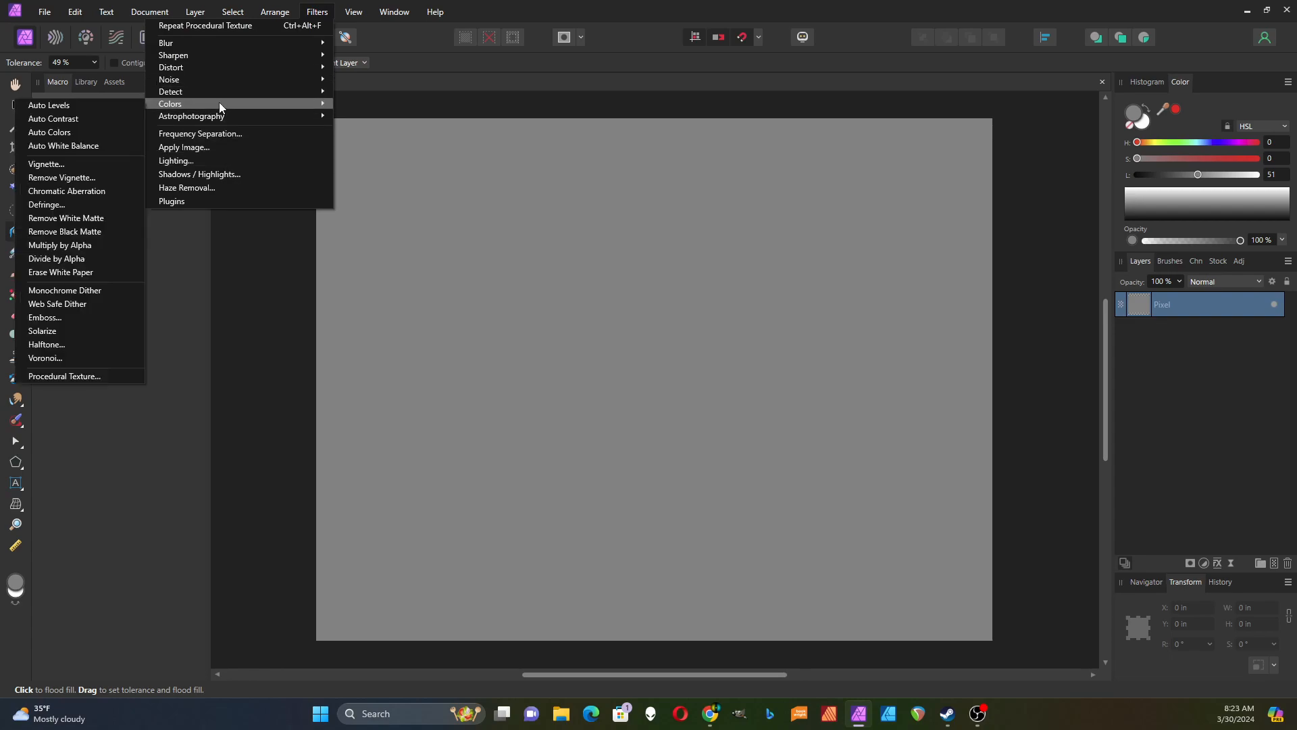
{"action": "left_click", "coordinate": [50, 375]}
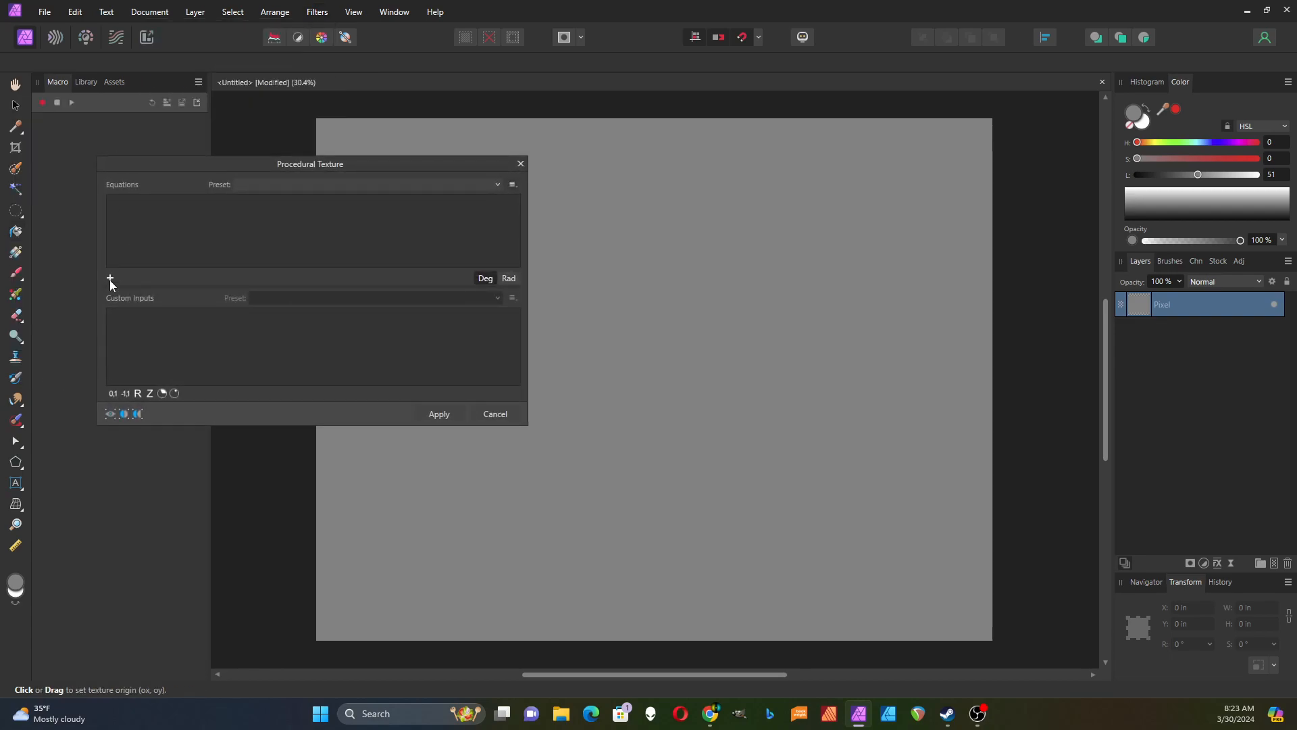
{"action": "left_click", "coordinate": [110, 278]}
{"action": "left_click", "coordinate": [110, 278]}
{"action": "left_click", "coordinate": [110, 278]}
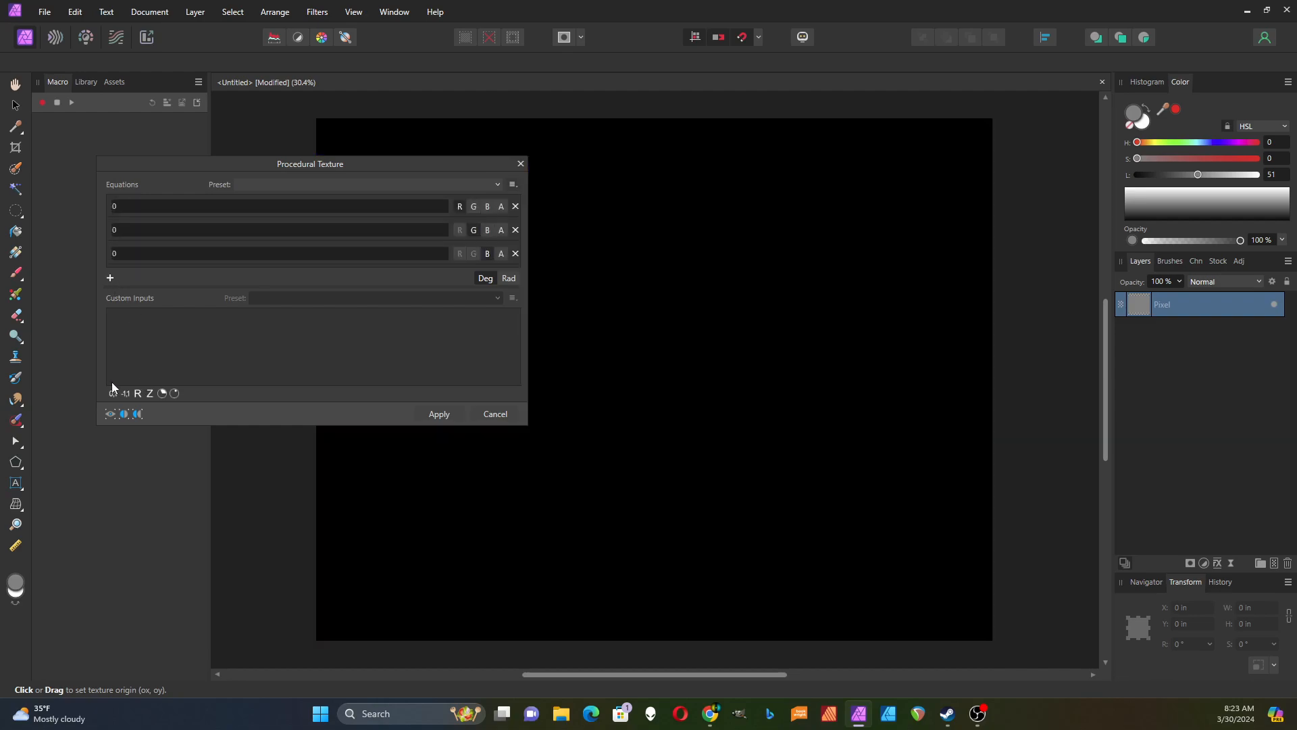
Add three 0-to-1 custom inputs and set the red, green and blue equations to a, b and c
{"action": "left_click", "coordinate": [113, 393]}
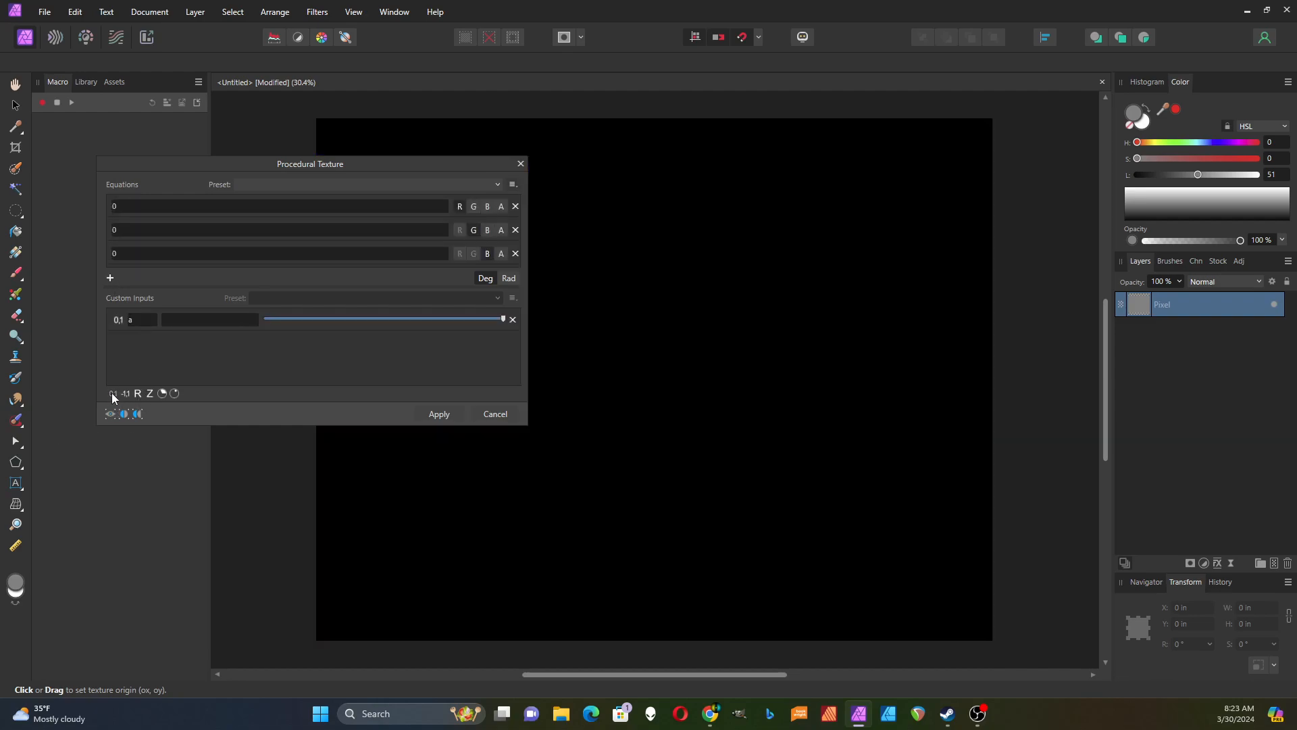
{"action": "left_click", "coordinate": [112, 393]}
{"action": "left_click", "coordinate": [112, 393]}
{"action": "left_click", "coordinate": [118, 209]}
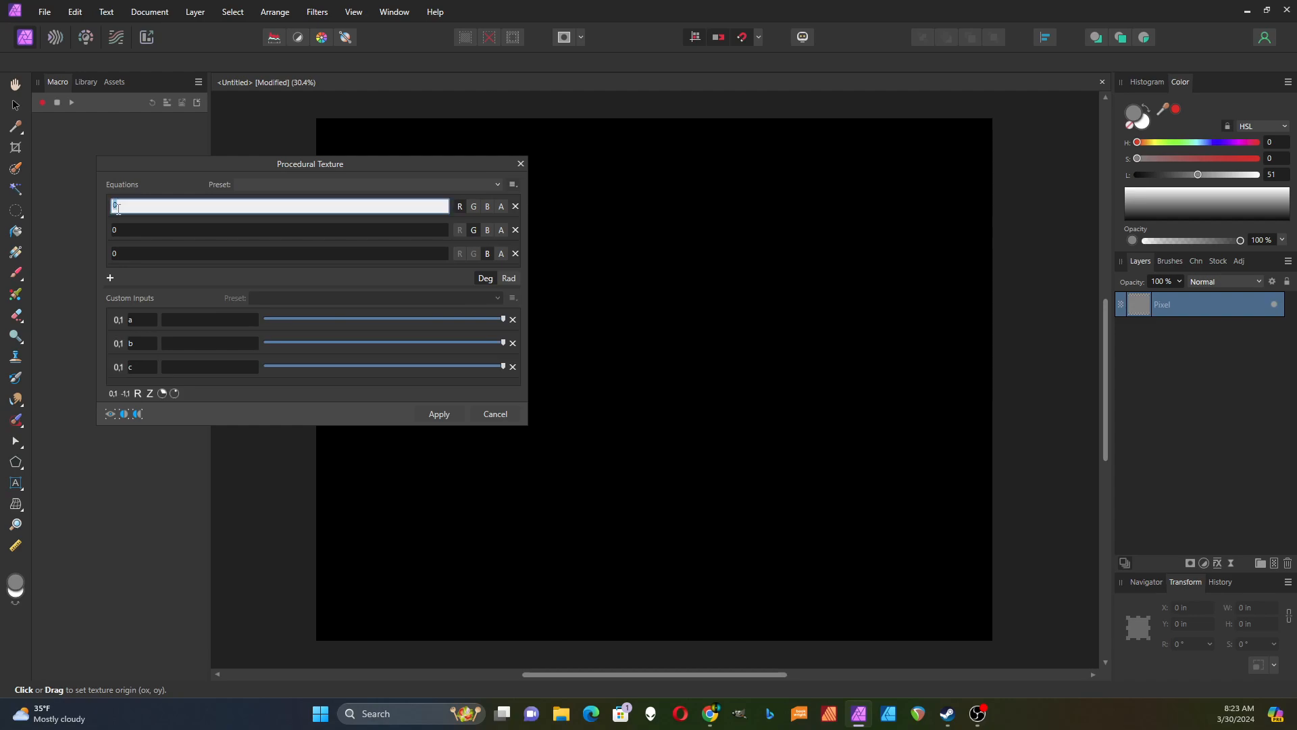
{"action": "type", "text": "a"}
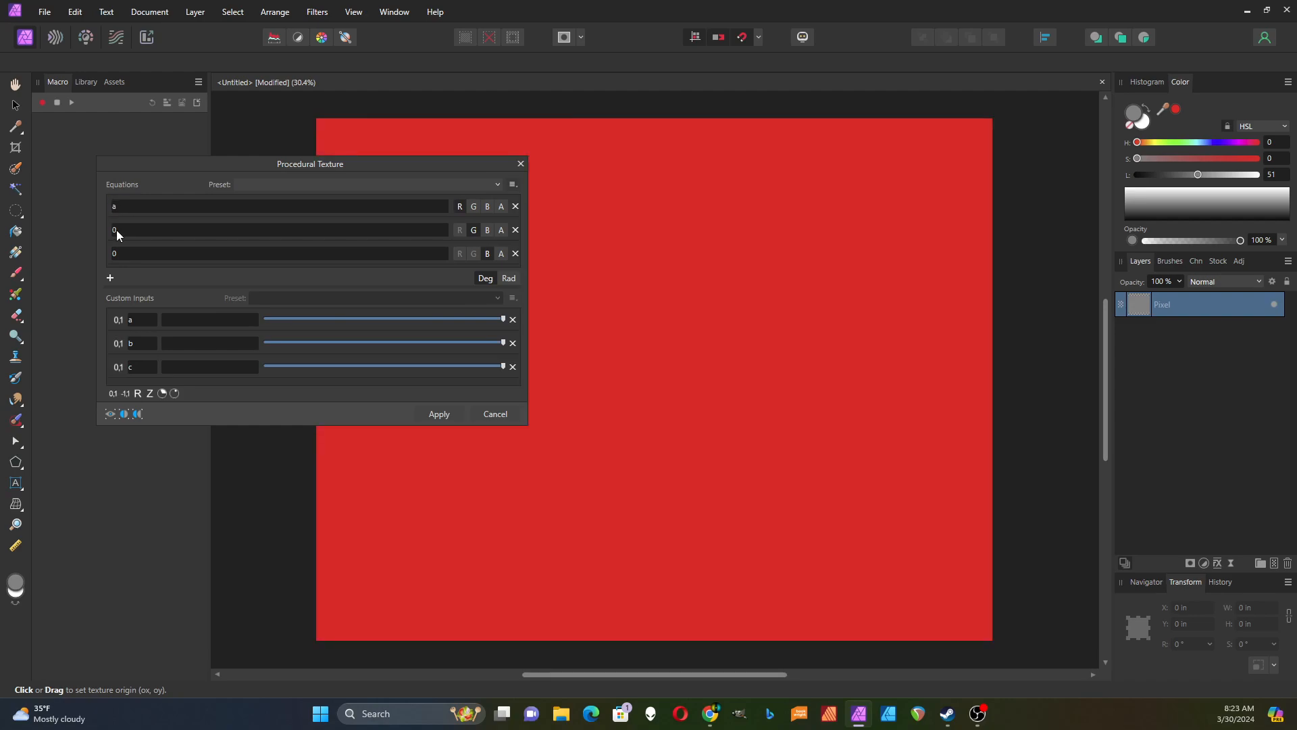
{"action": "left_click", "coordinate": [115, 229]}
{"action": "type", "text": "b"}
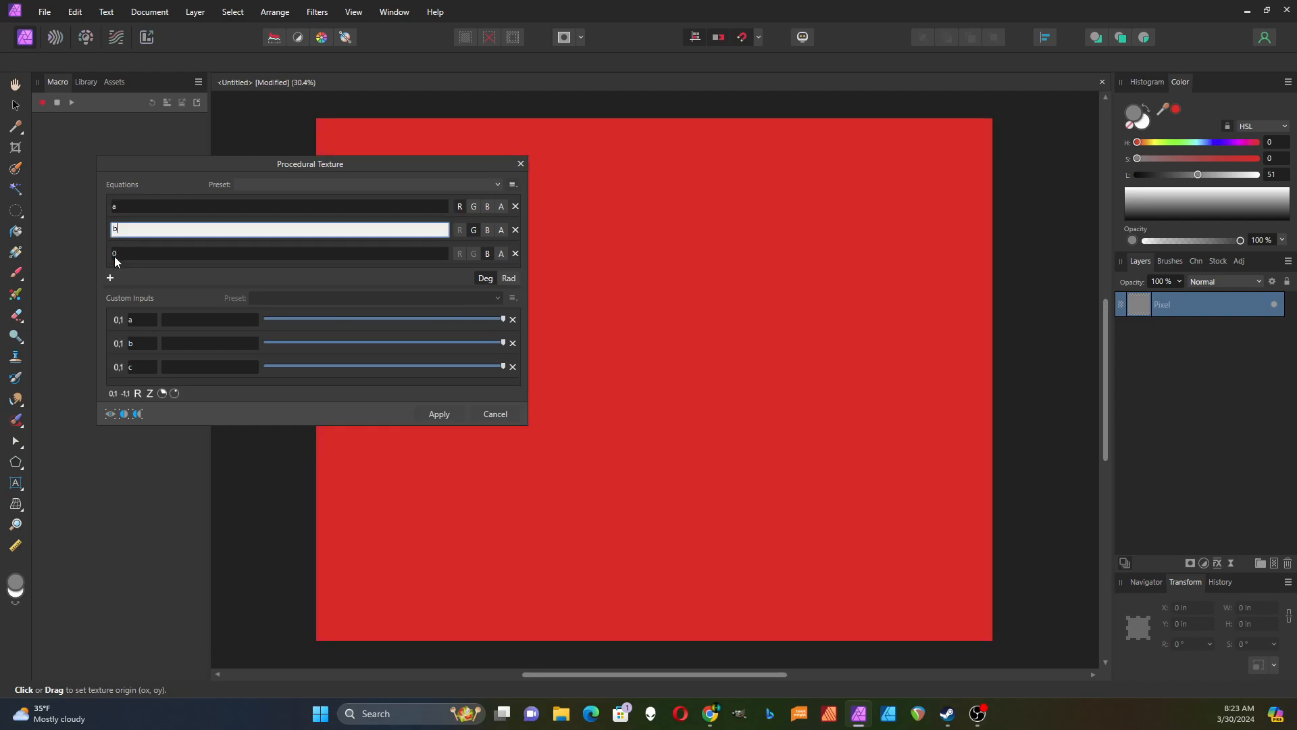
{"action": "left_click", "coordinate": [115, 254]}
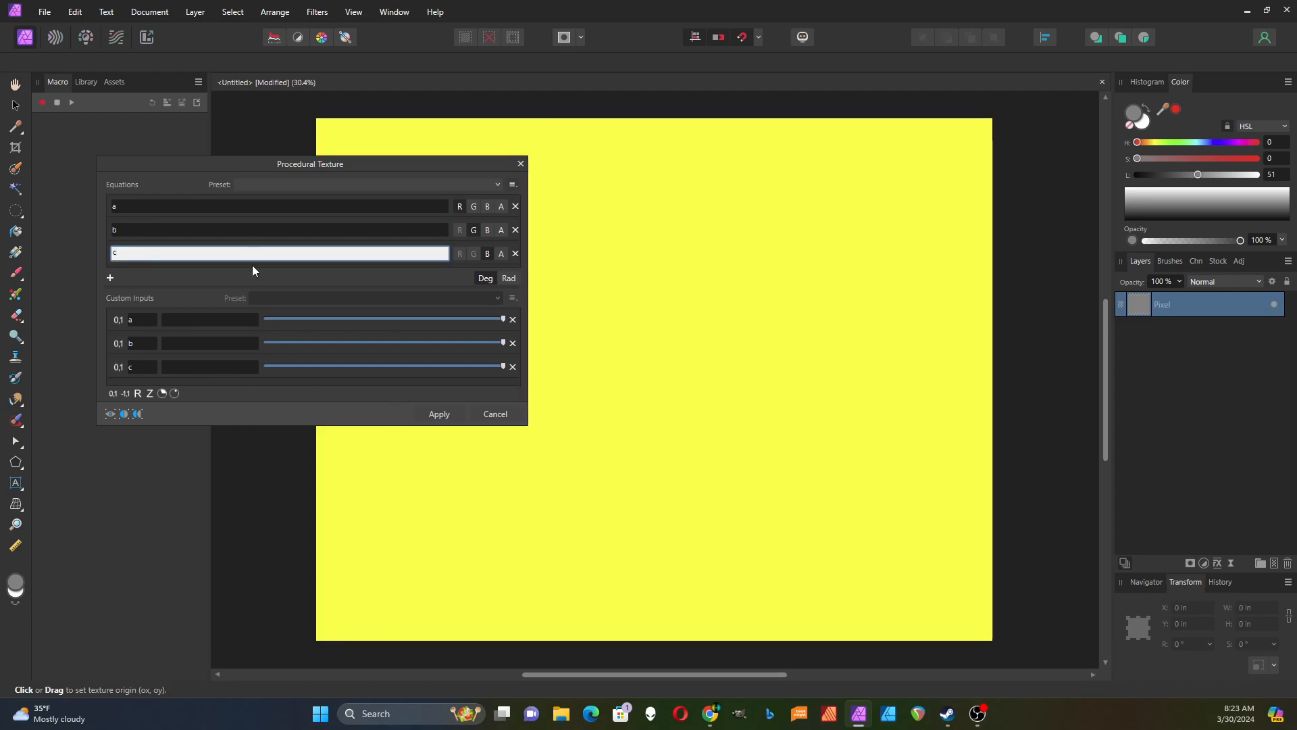
Lower input a to about a quarter of its range, b to its minimum and c to about a fifth
{"action": "left_click_drag", "start_coordinate": [503, 320], "coordinate": [320, 324]}
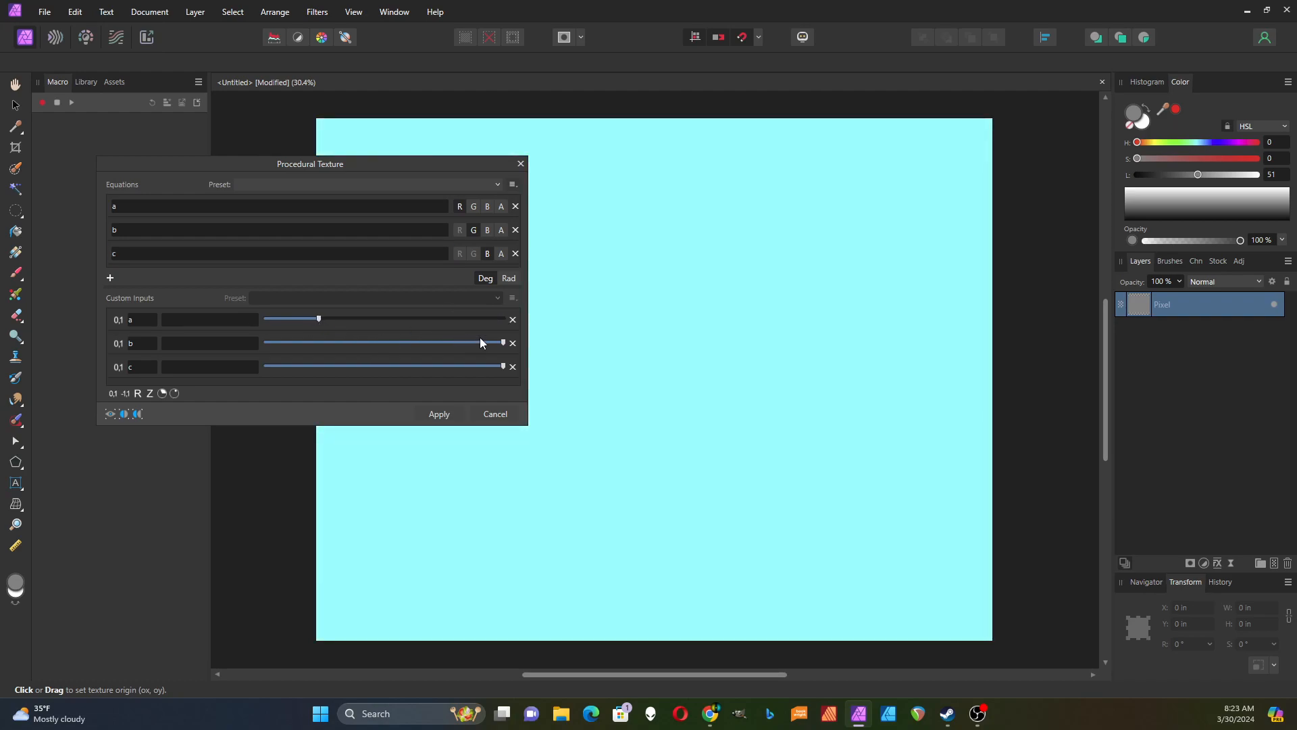
{"action": "left_click_drag", "start_coordinate": [504, 343], "coordinate": [266, 343]}
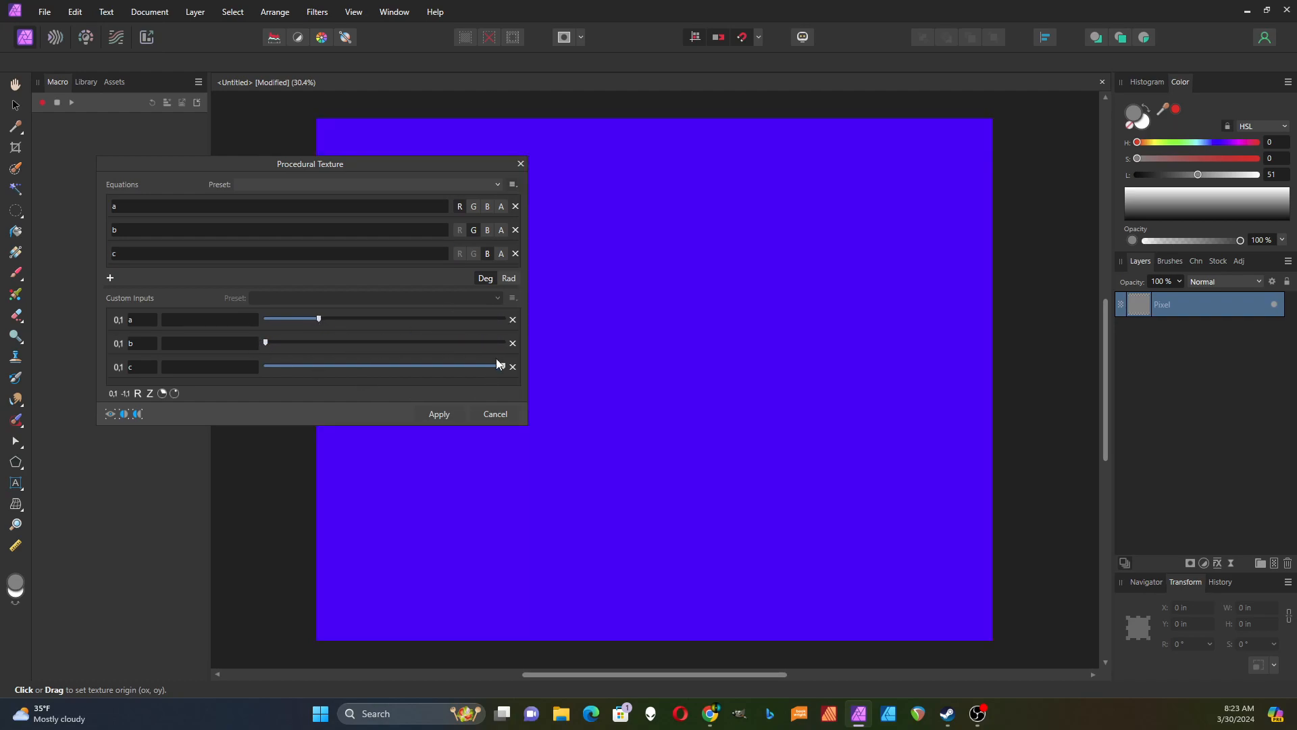
{"action": "left_click_drag", "start_coordinate": [502, 367], "coordinate": [303, 372]}
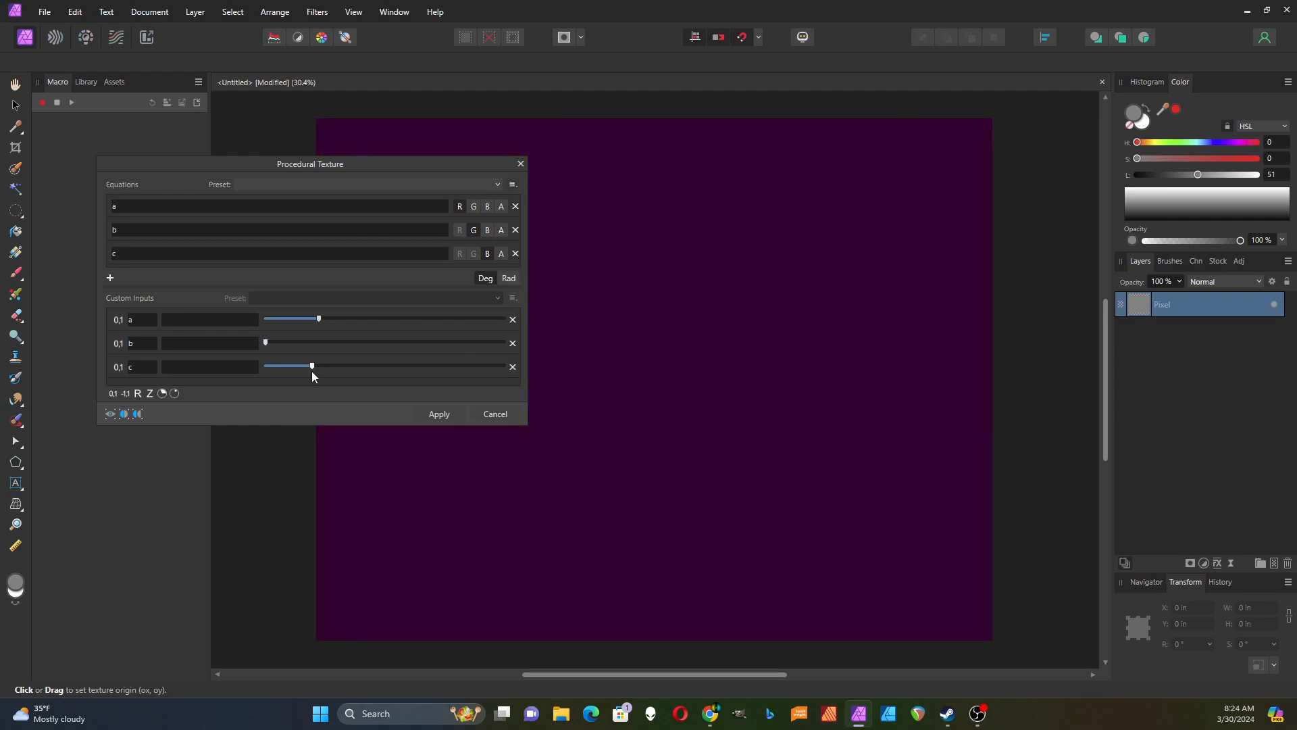
Remove custom input c and the blue equation, and raise input a well above half of its range
{"action": "left_click", "coordinate": [513, 367]}
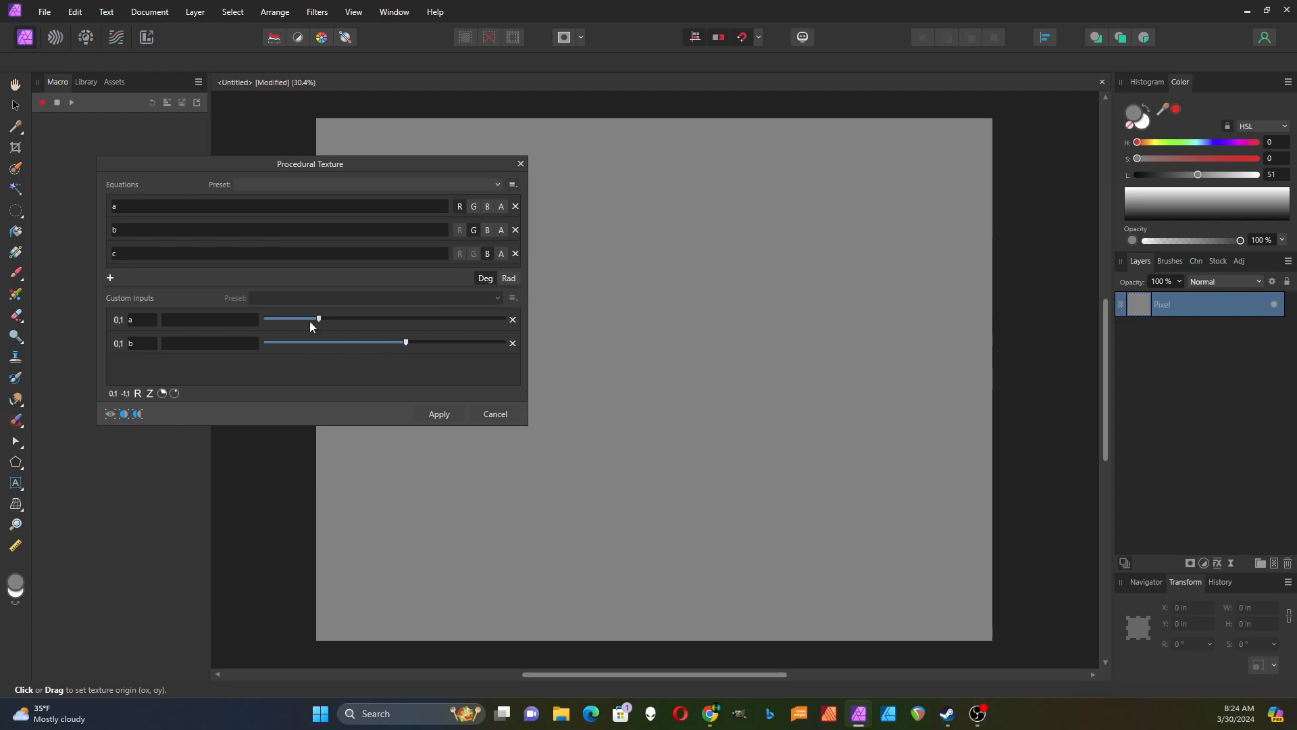
{"action": "left_click_drag", "start_coordinate": [319, 318], "coordinate": [423, 321]}
{"action": "left_click", "coordinate": [516, 254]}
Lower custom inputs a and b to their minimum with only the red and green equations in place
{"action": "left_click_drag", "start_coordinate": [479, 318], "coordinate": [336, 323]}
{"action": "left_click_drag", "start_coordinate": [454, 343], "coordinate": [265, 343]}
{"action": "left_click_drag", "start_coordinate": [336, 319], "coordinate": [274, 321]}
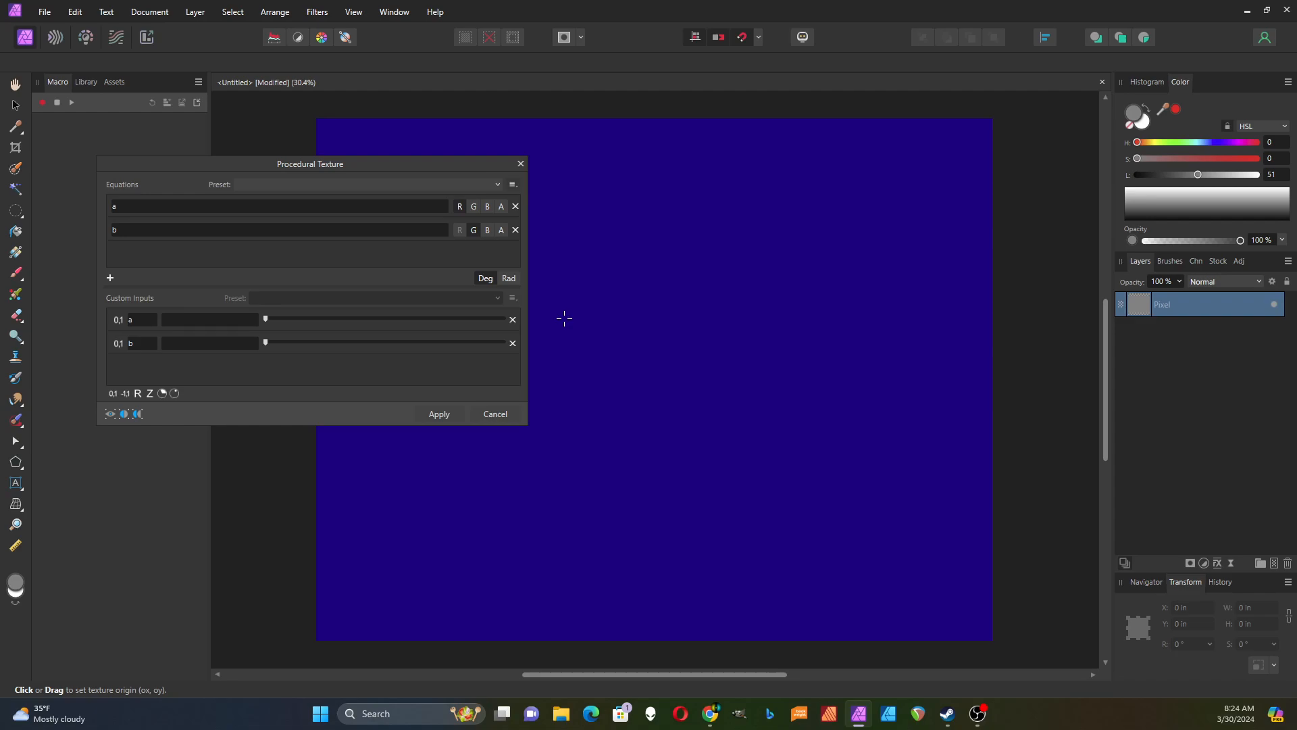
Raise inputs a and b to slightly over half of their range and discard the procedural texture
{"action": "left_click_drag", "start_coordinate": [265, 319], "coordinate": [406, 321]}
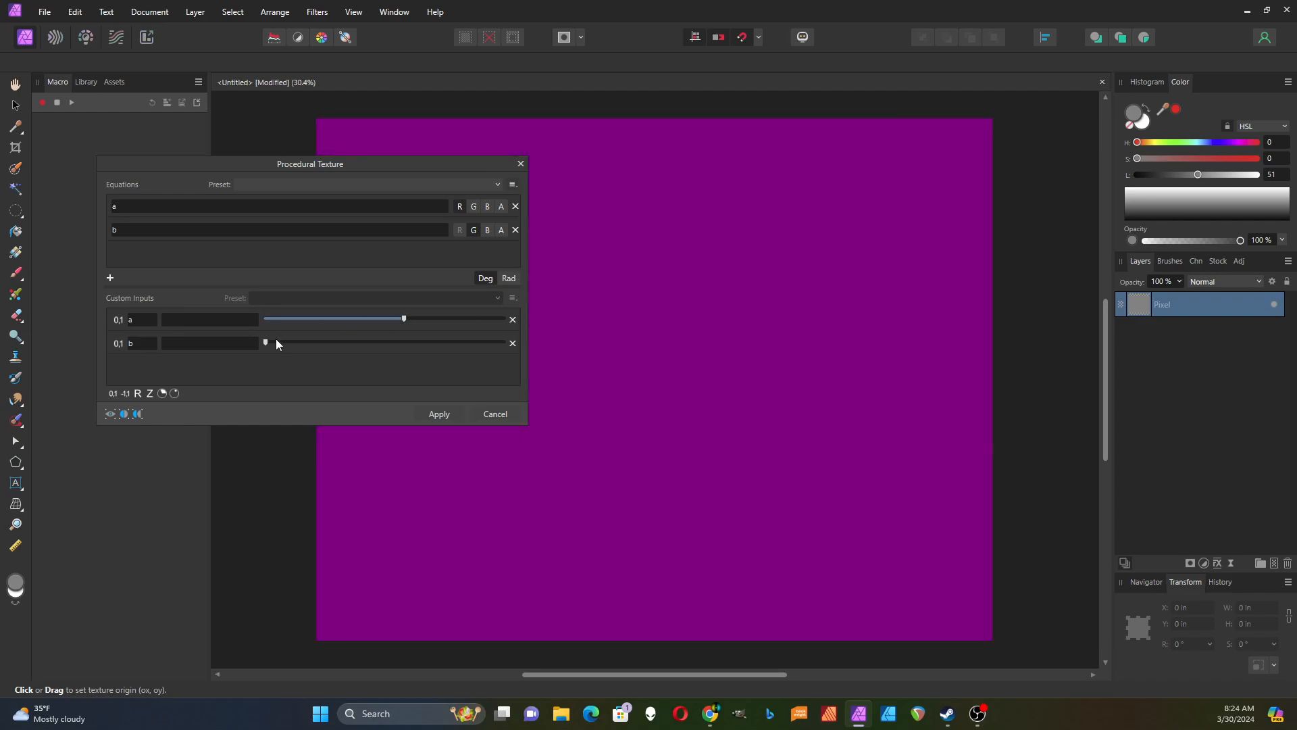
{"action": "left_click_drag", "start_coordinate": [265, 344], "coordinate": [398, 350]}
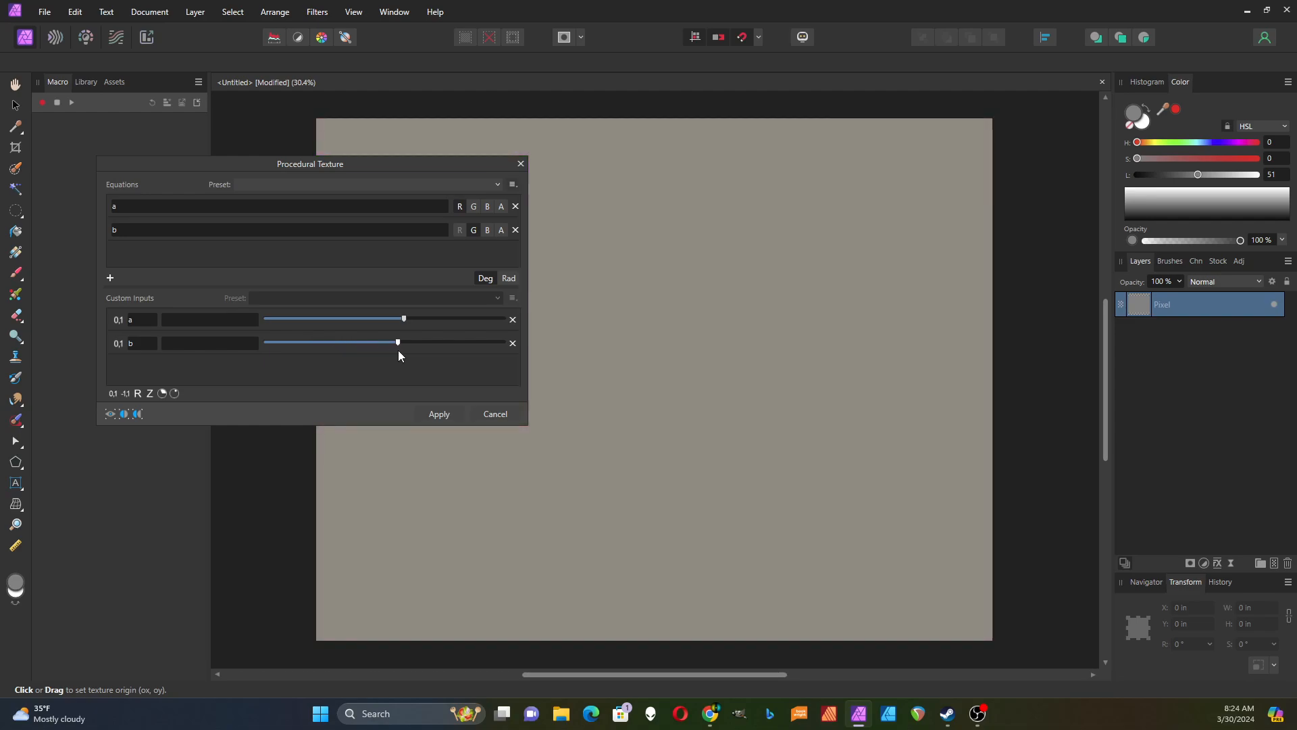
{"action": "left_click", "coordinate": [508, 415]}
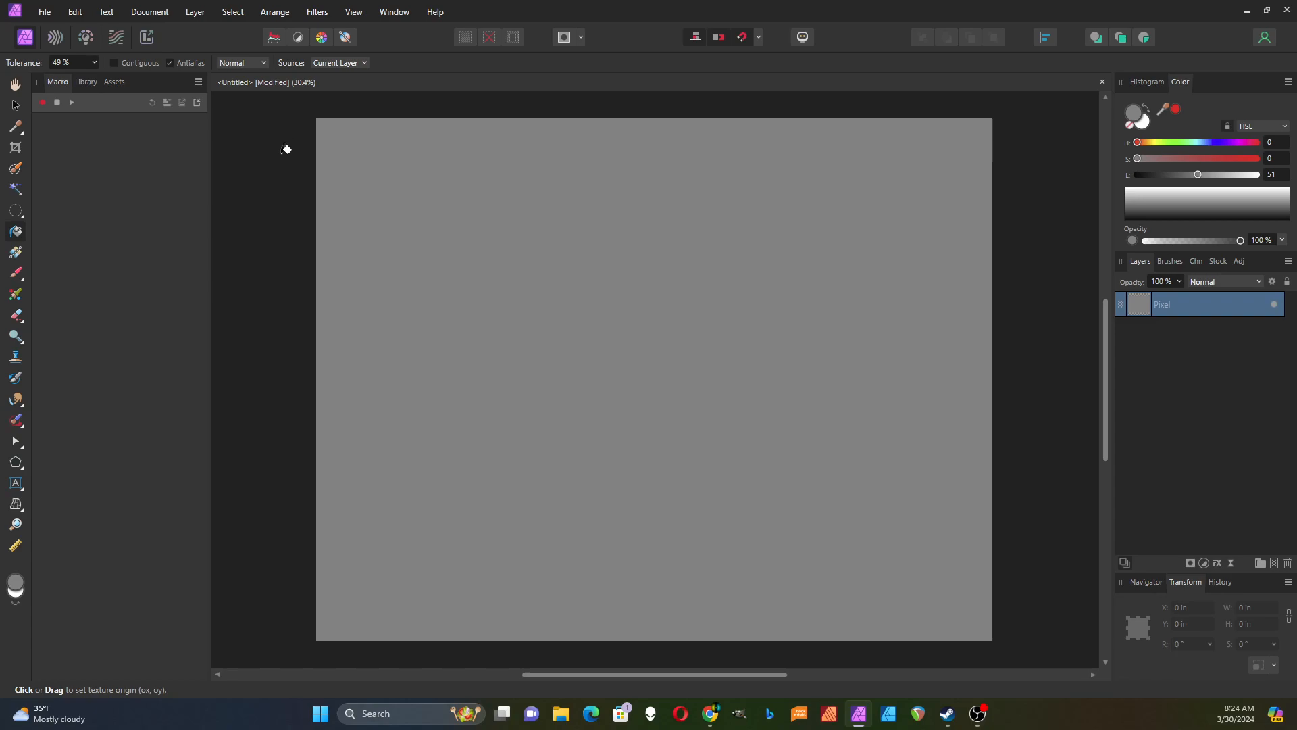
Open the recent photo DSCN0845.jpg
{"action": "left_click", "coordinate": [43, 14]}
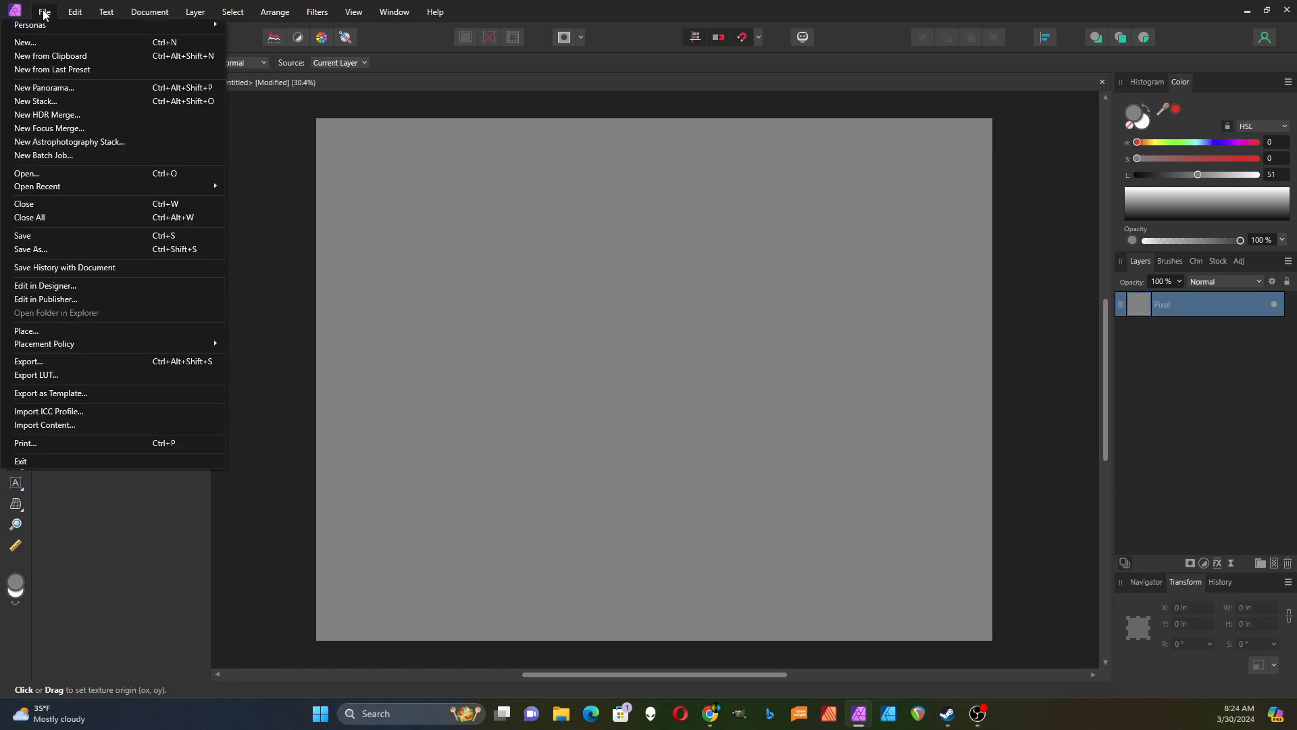
{"action": "mouse_move", "coordinate": [64, 188]}
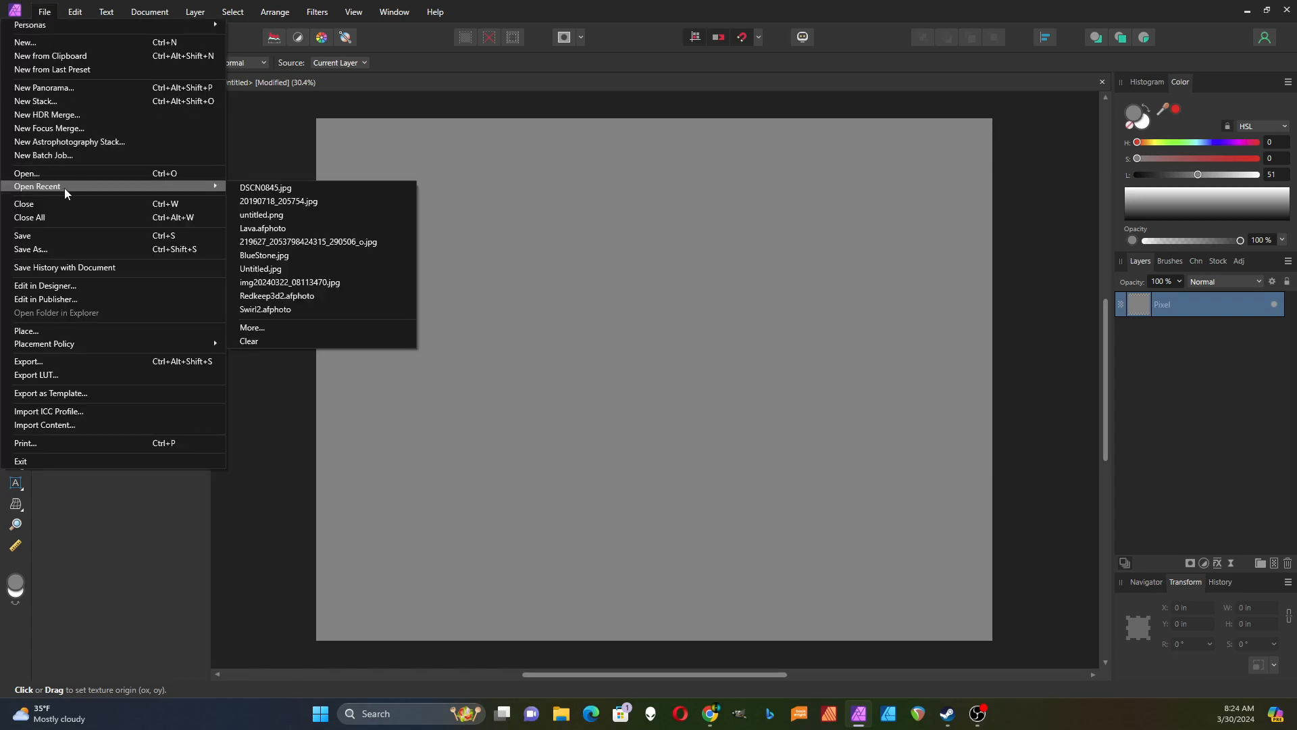
{"action": "left_click", "coordinate": [295, 192]}
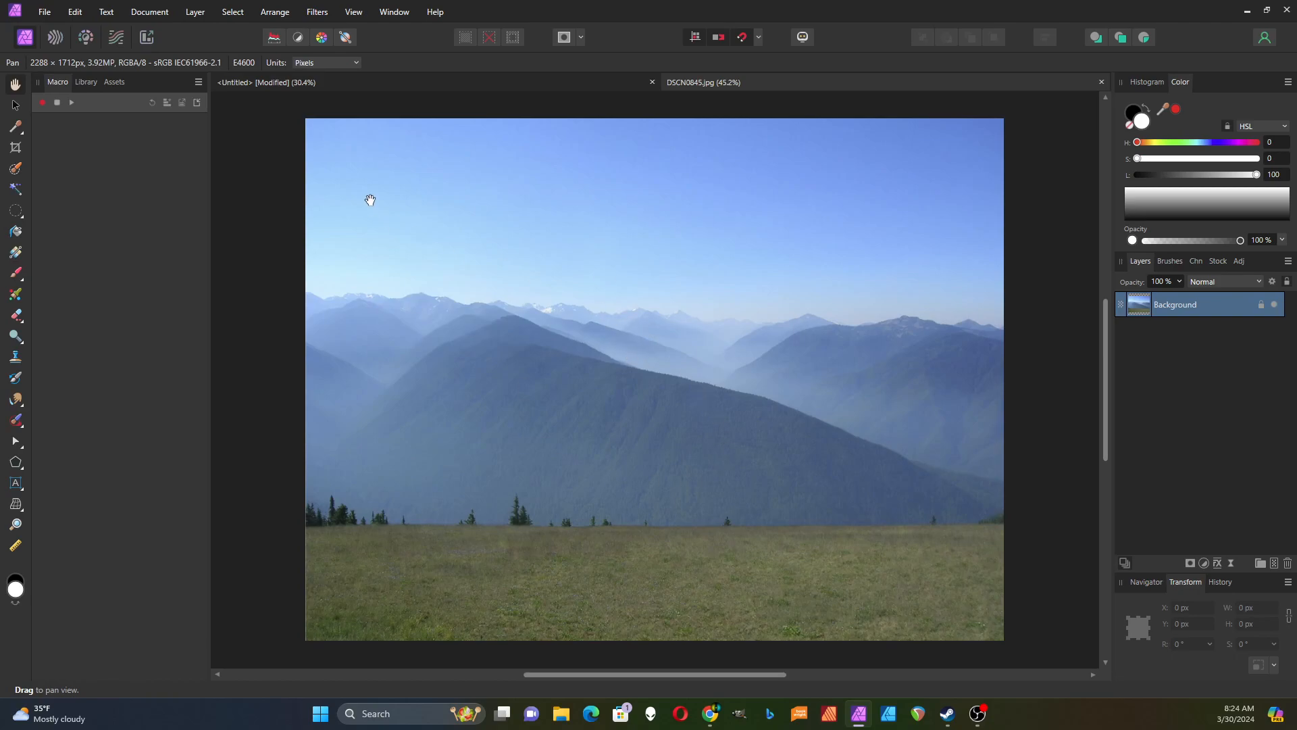
Start a Procedural Texture filter on the photo's Background layer and shift its settings window further off the photo
{"action": "left_click", "coordinate": [319, 12]}
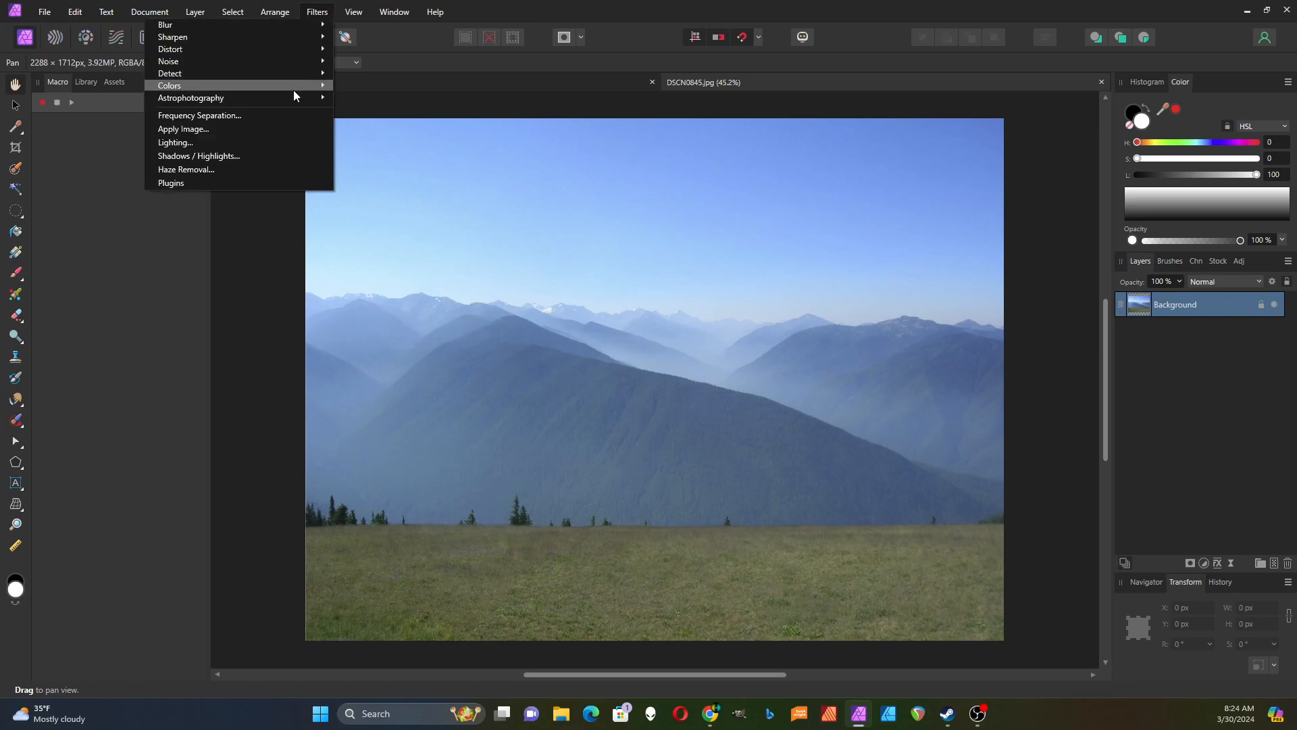
{"action": "mouse_move", "coordinate": [285, 86]}
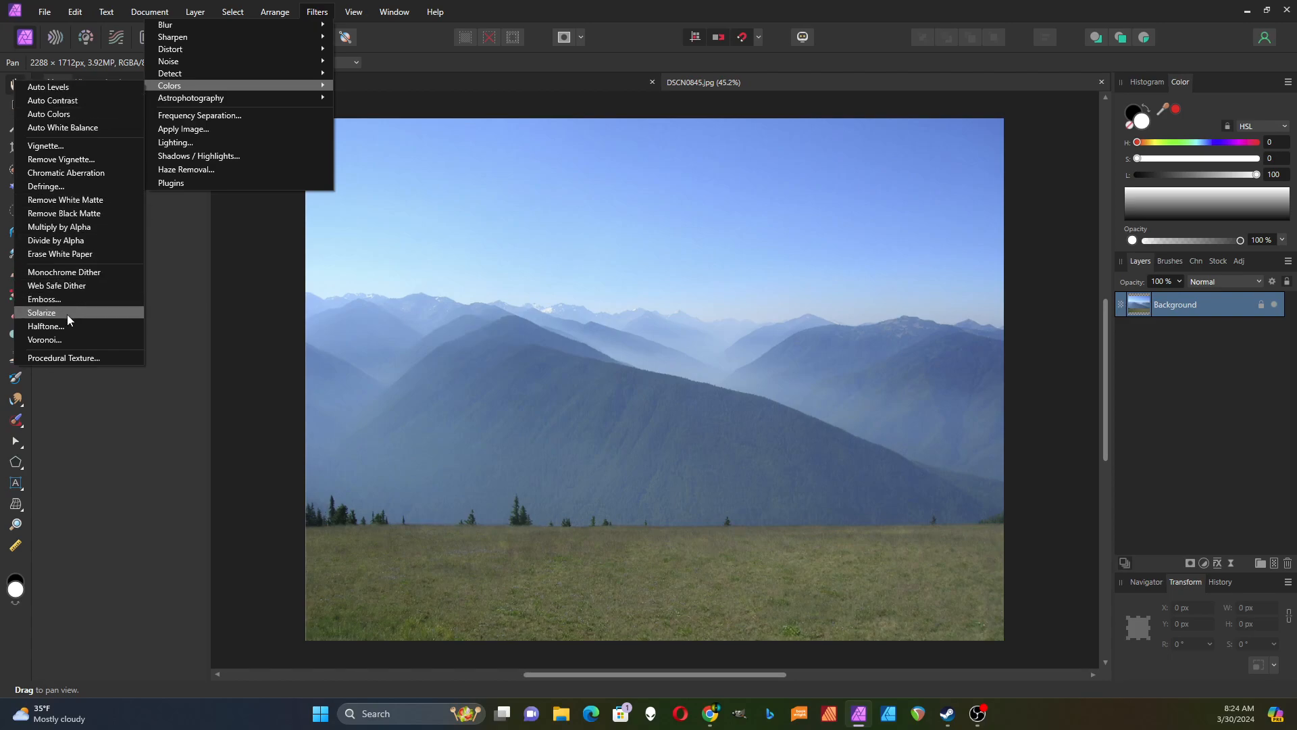
{"action": "left_click", "coordinate": [66, 358]}
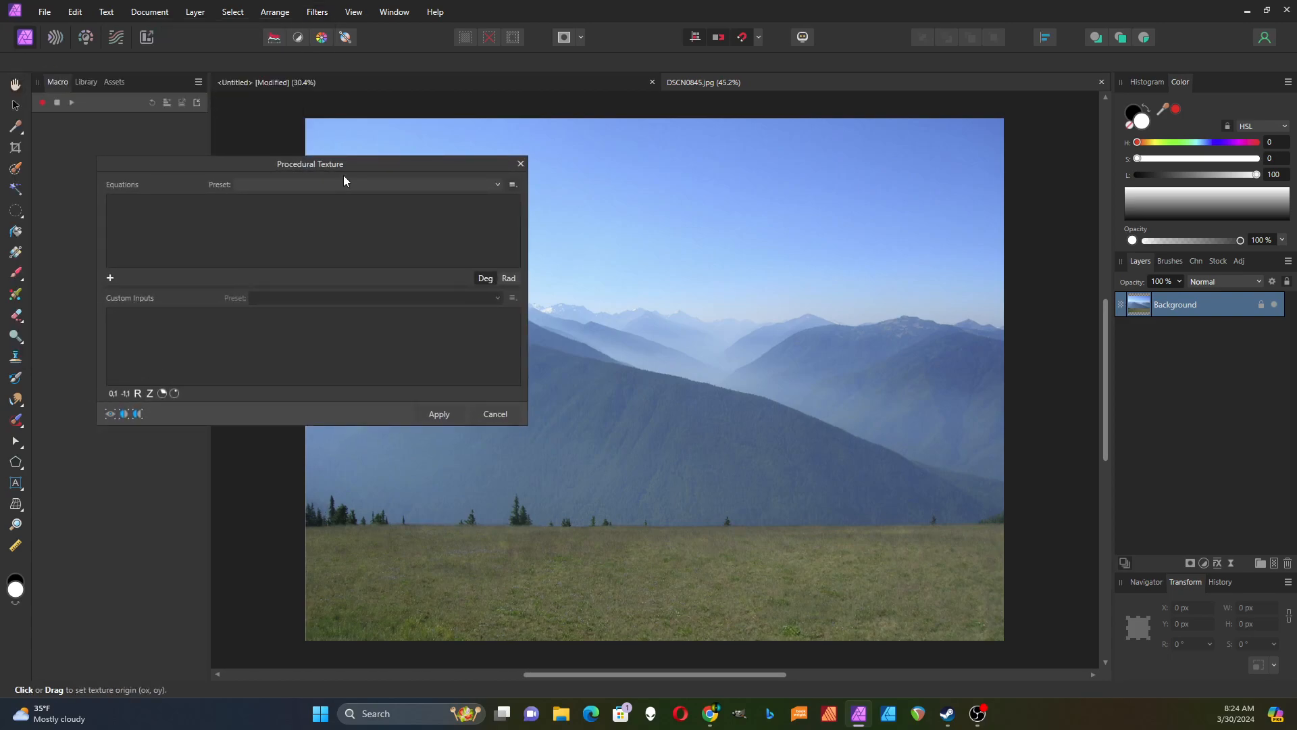
{"action": "left_click_drag", "start_coordinate": [351, 167], "coordinate": [288, 161]}
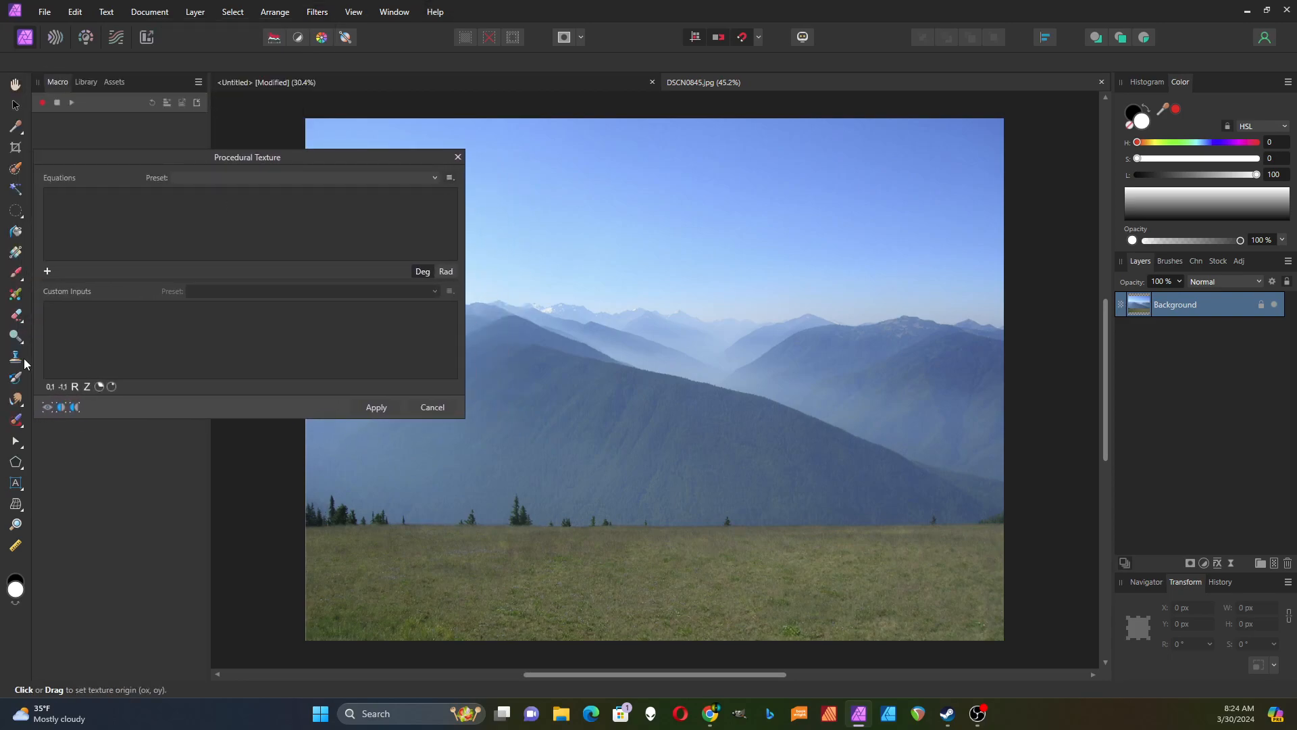
Add a red-channel equation a driven by a new 0–1 custom input, and lower input a to slightly over half of its range
{"action": "left_click", "coordinate": [48, 271]}
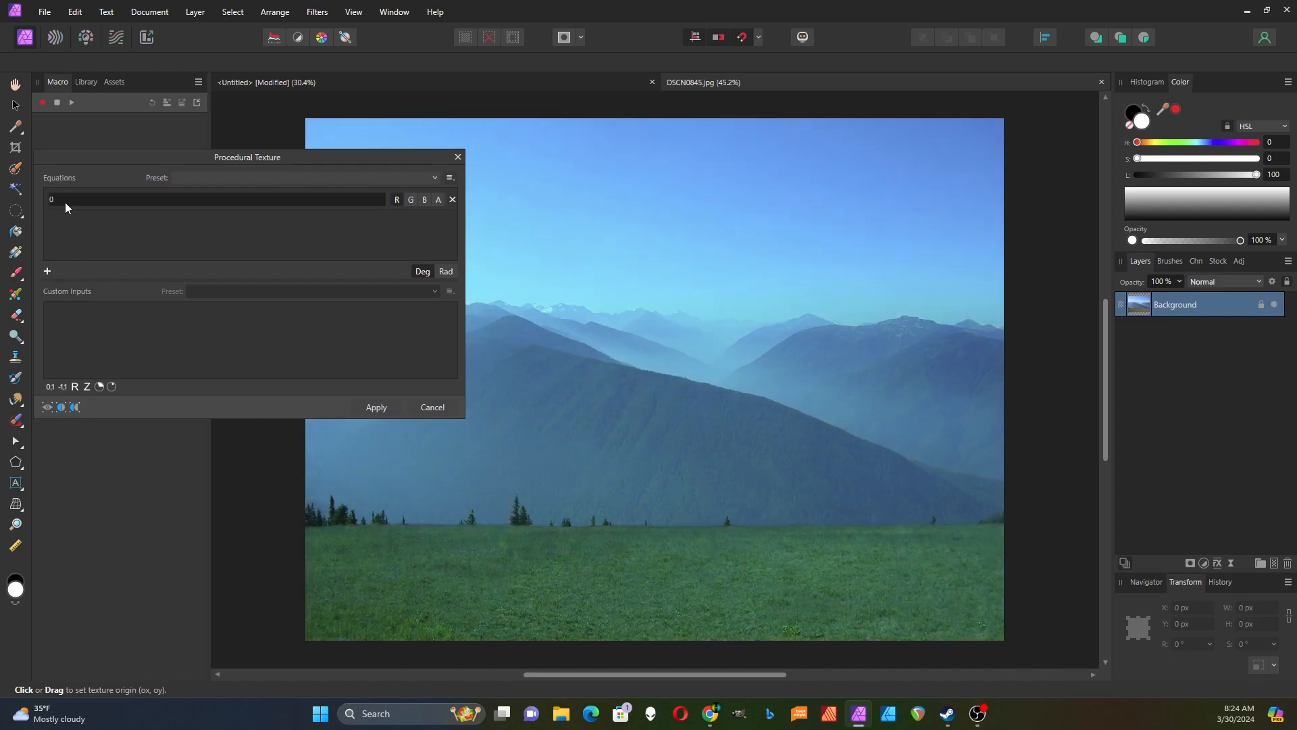
{"action": "left_click", "coordinate": [50, 386]}
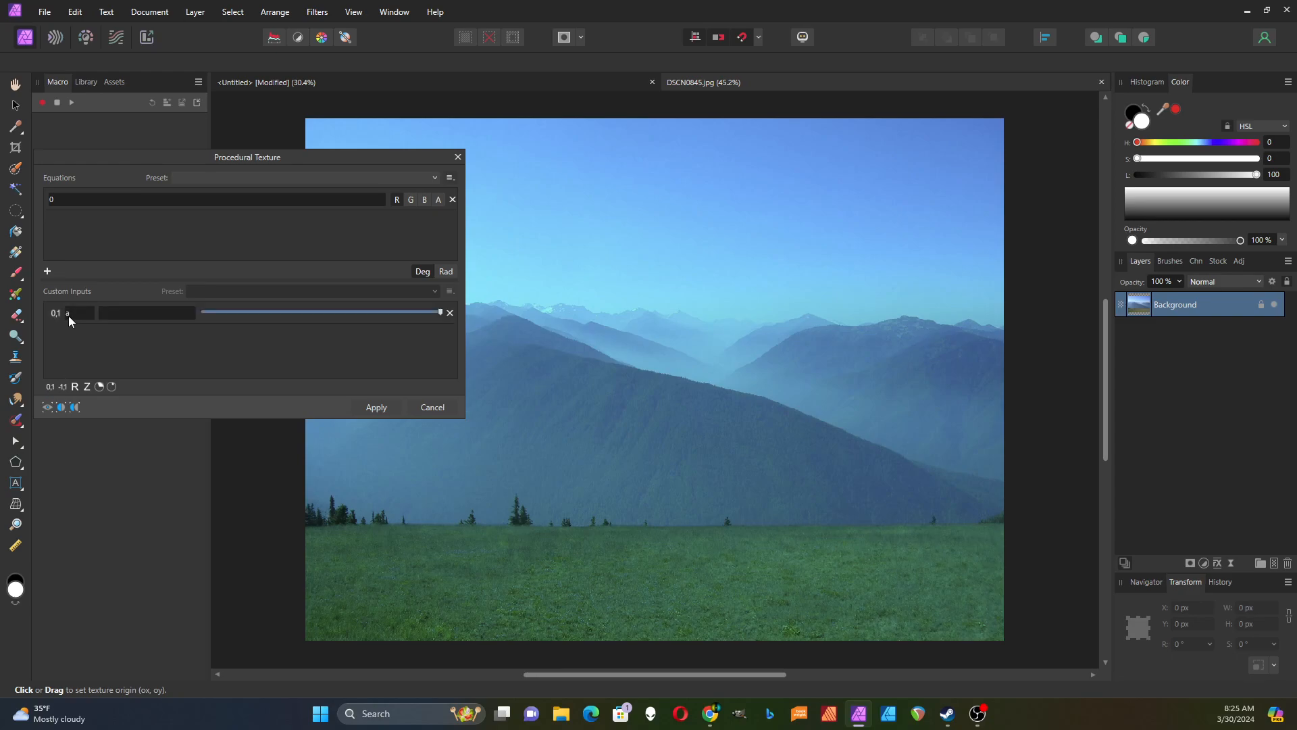
{"action": "left_click", "coordinate": [51, 198]}
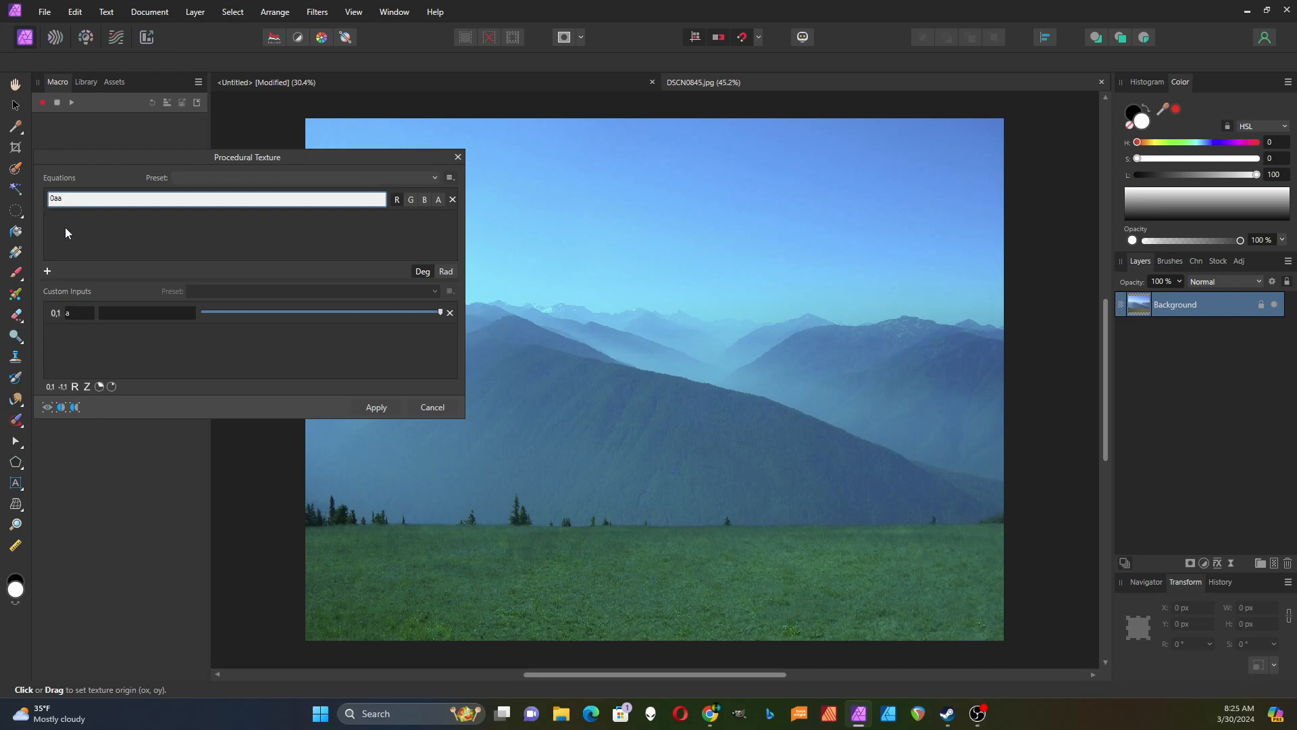
{"action": "type", "text": "a"}
{"action": "key", "text": "Return"}
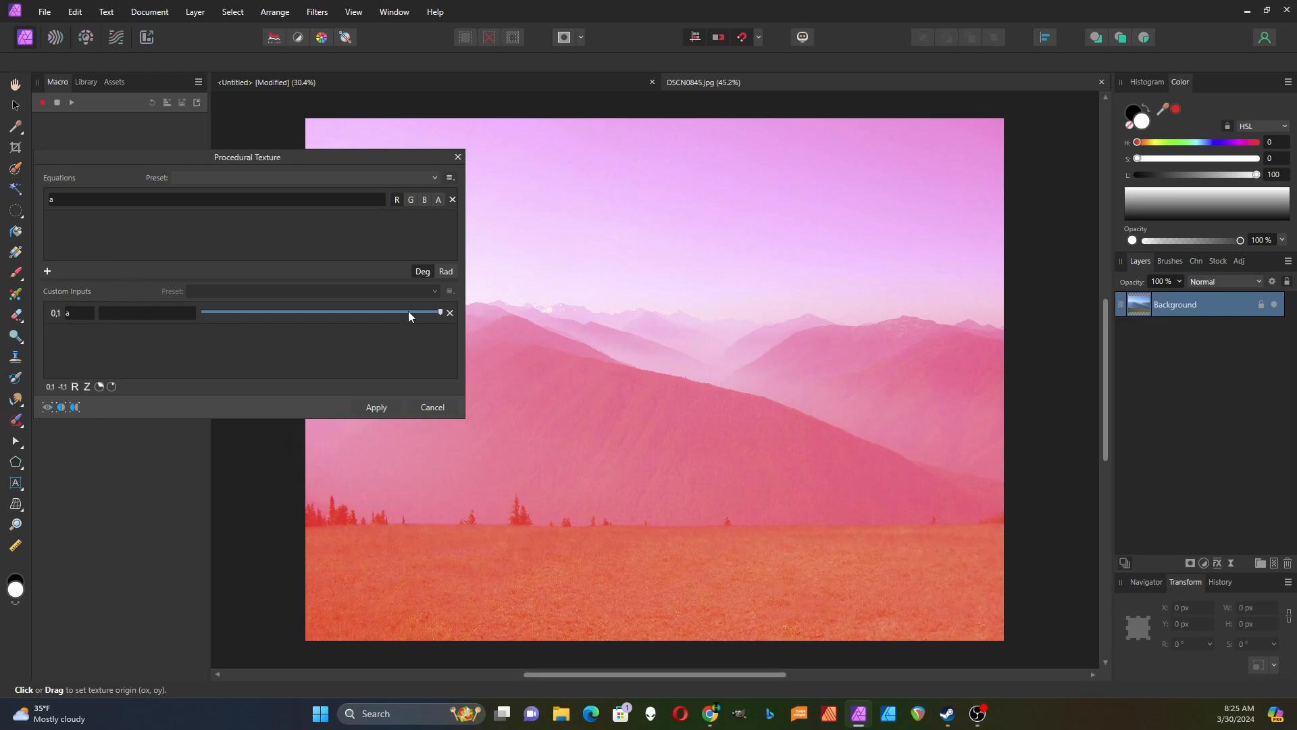
{"action": "left_click_drag", "start_coordinate": [441, 315], "coordinate": [262, 327]}
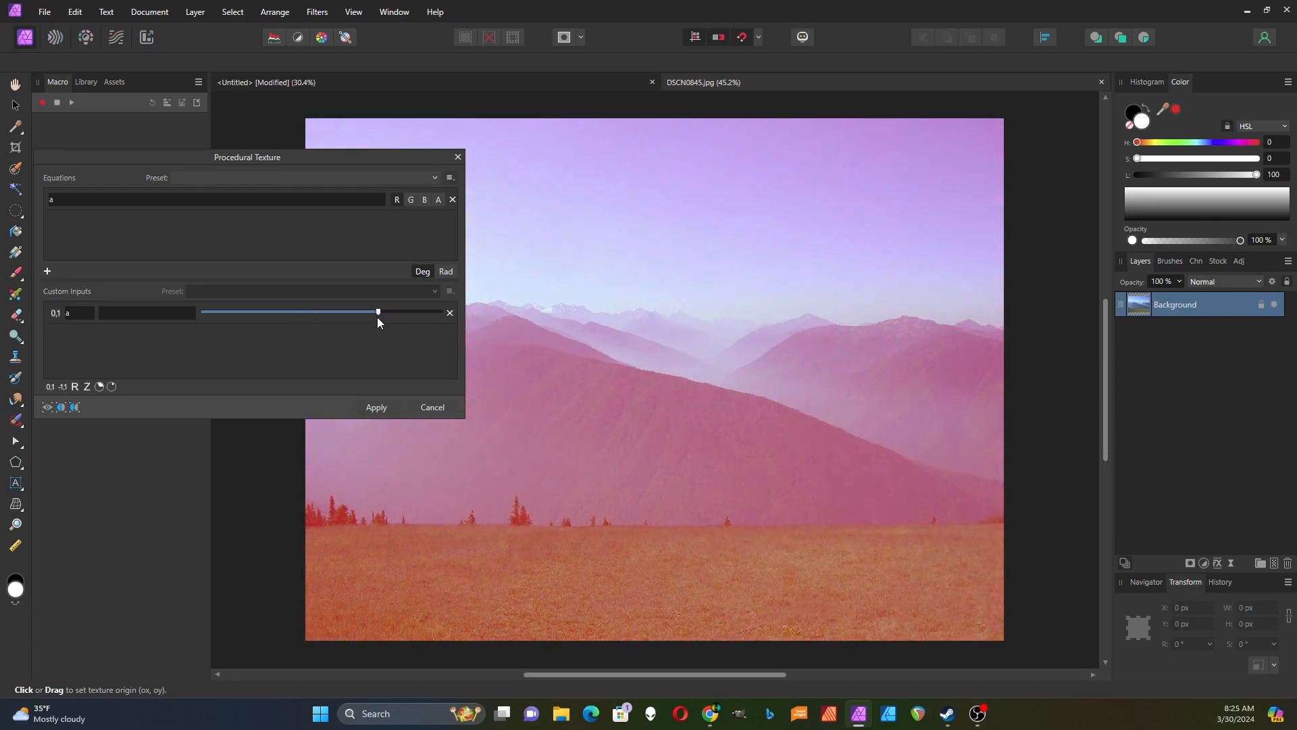
{"action": "left_click_drag", "start_coordinate": [382, 320], "coordinate": [333, 321]}
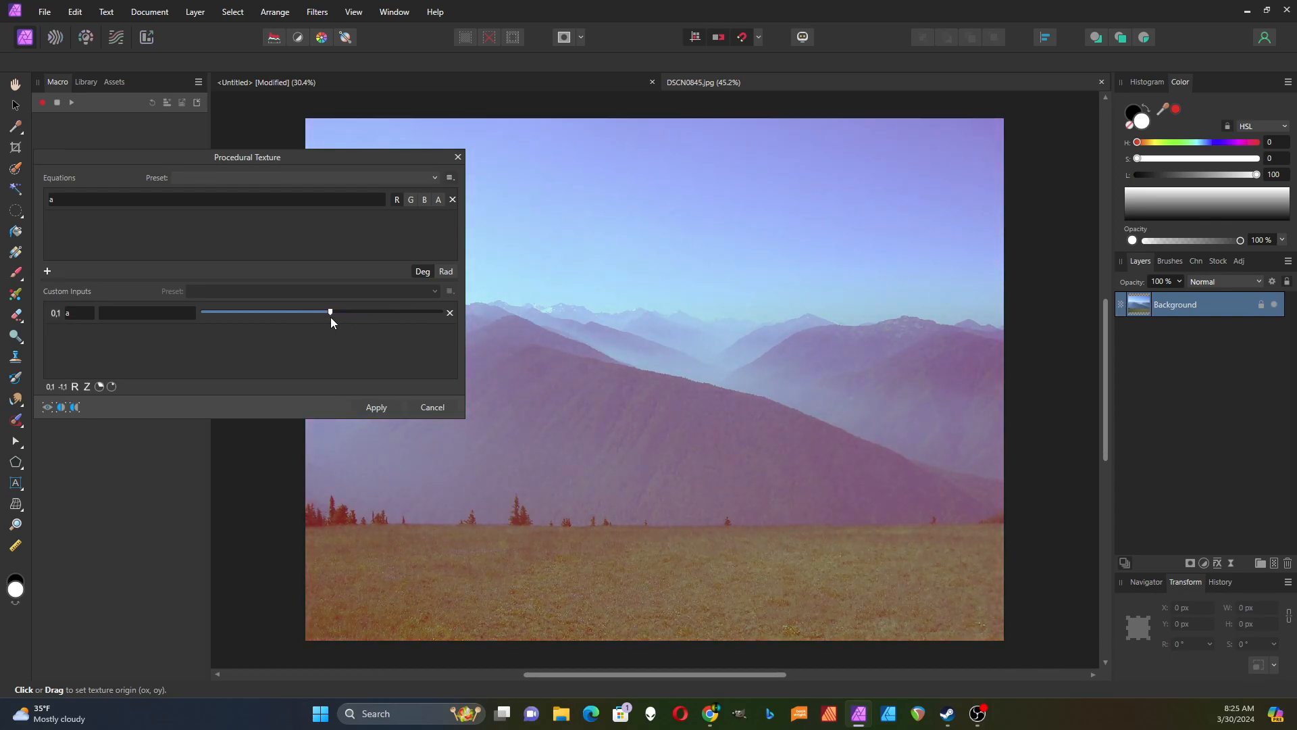
Add green and blue equations set to b and c, with two more 0–1 custom inputs to drive them
{"action": "left_click", "coordinate": [47, 271]}
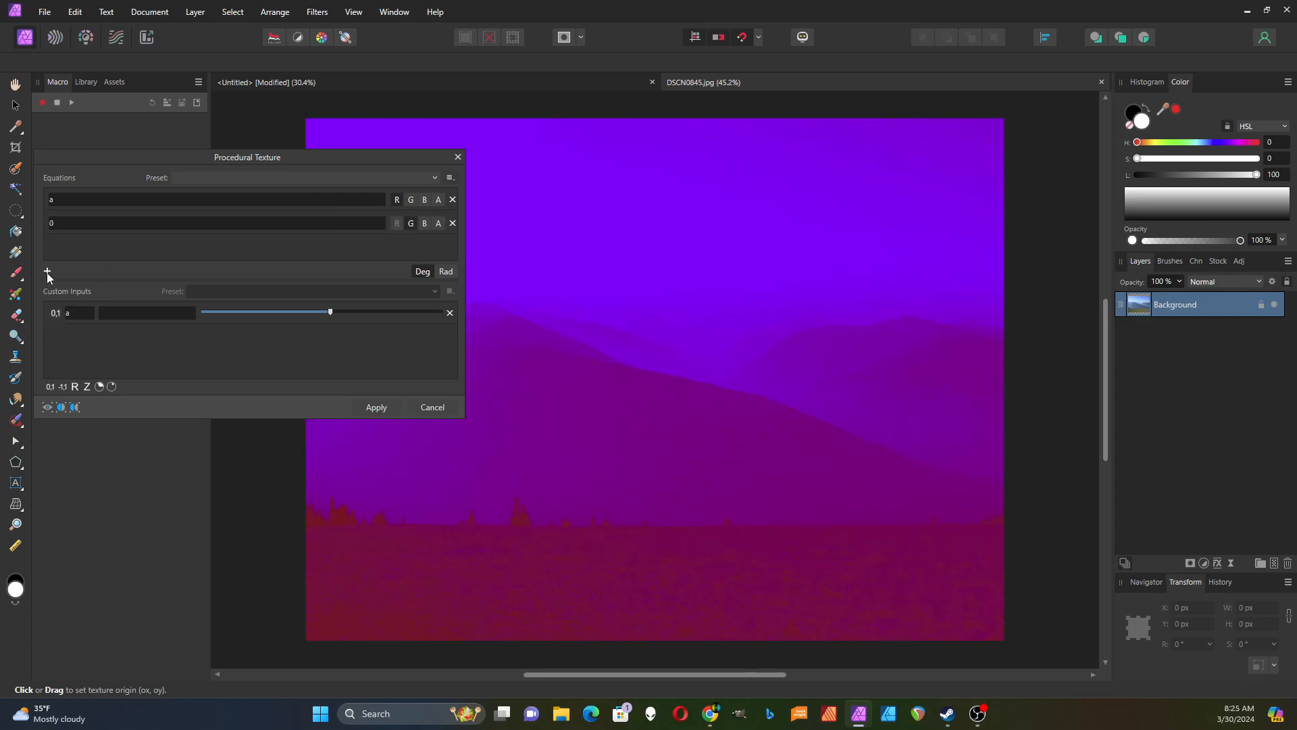
{"action": "left_click", "coordinate": [47, 271]}
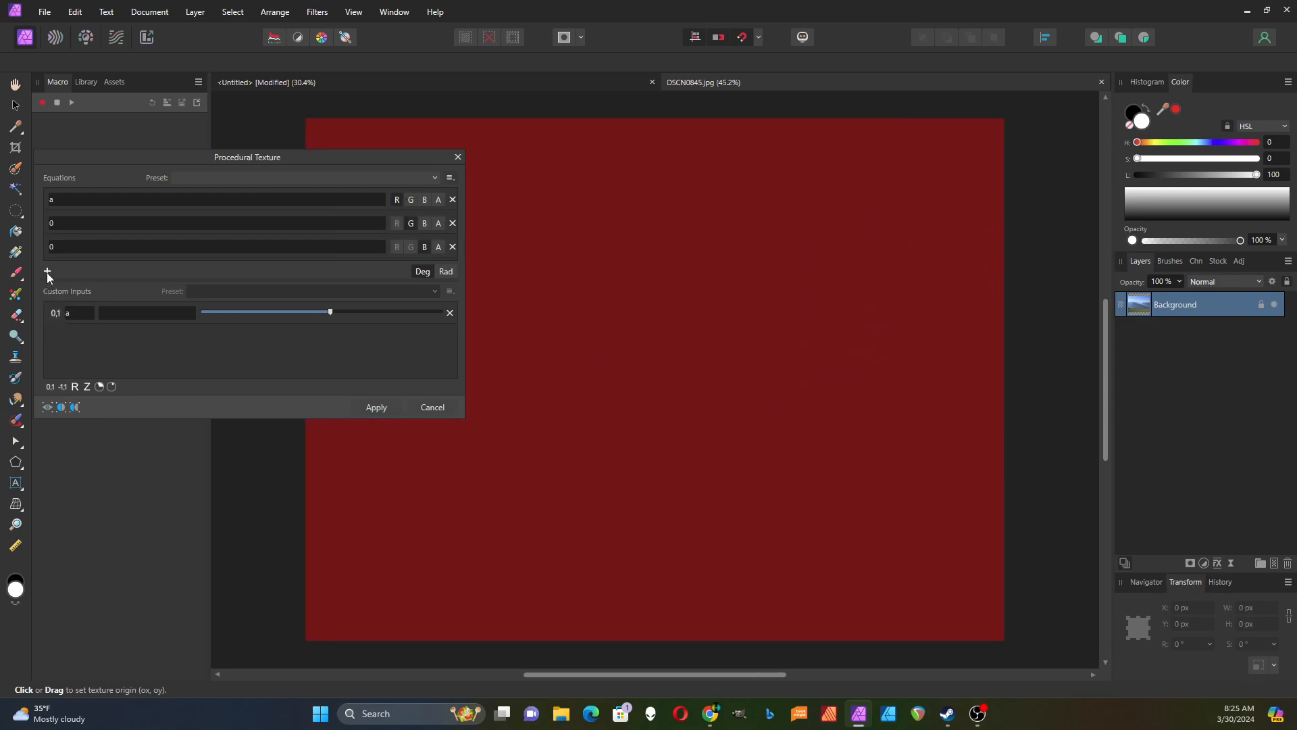
{"action": "left_click", "coordinate": [50, 387]}
{"action": "left_click", "coordinate": [50, 386]}
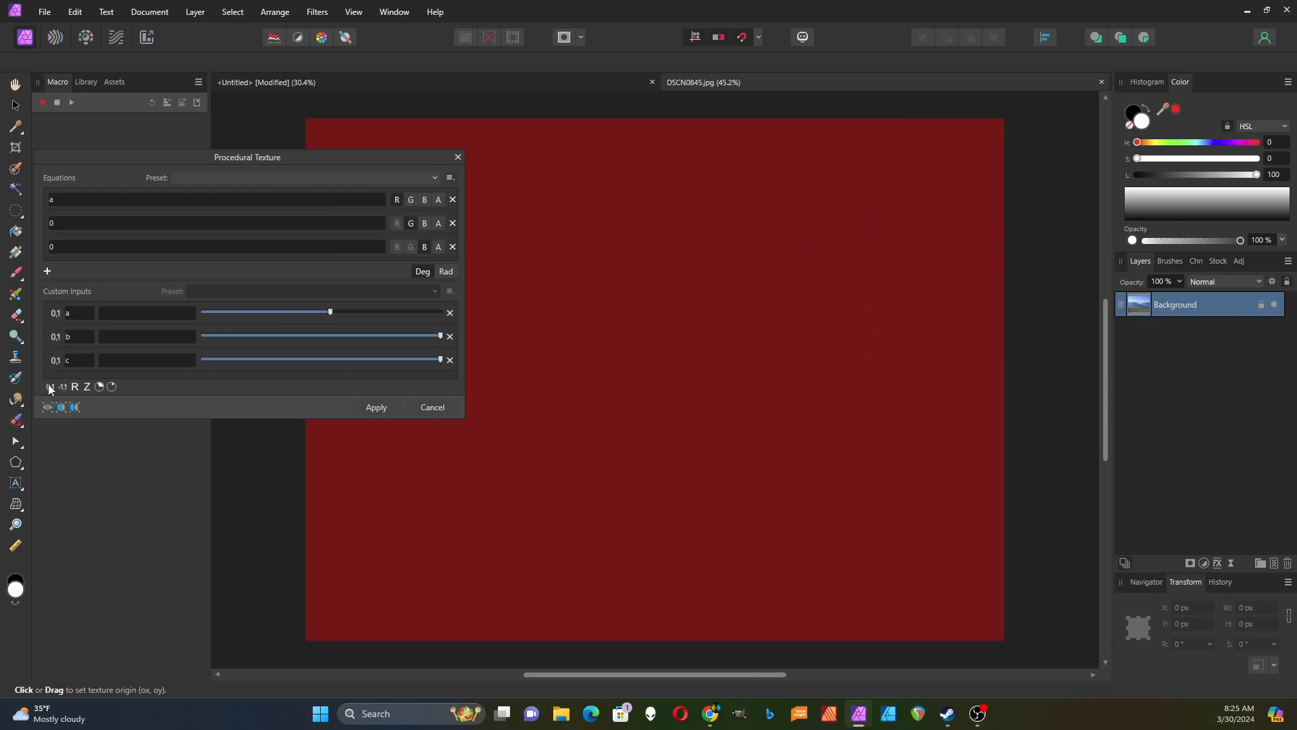
{"action": "left_click", "coordinate": [52, 224]}
{"action": "type", "text": "b"}
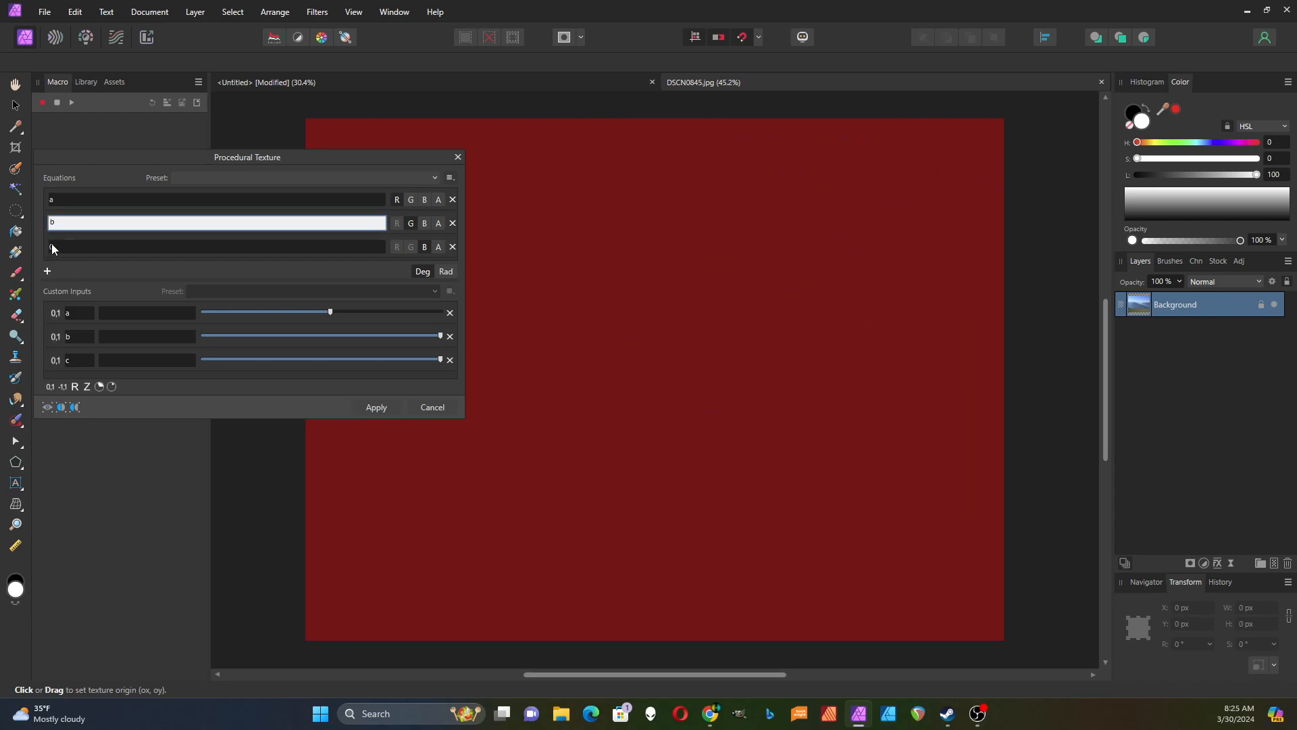
{"action": "key", "text": "Return"}
{"action": "left_click", "coordinate": [52, 246]}
{"action": "type", "text": "c"}
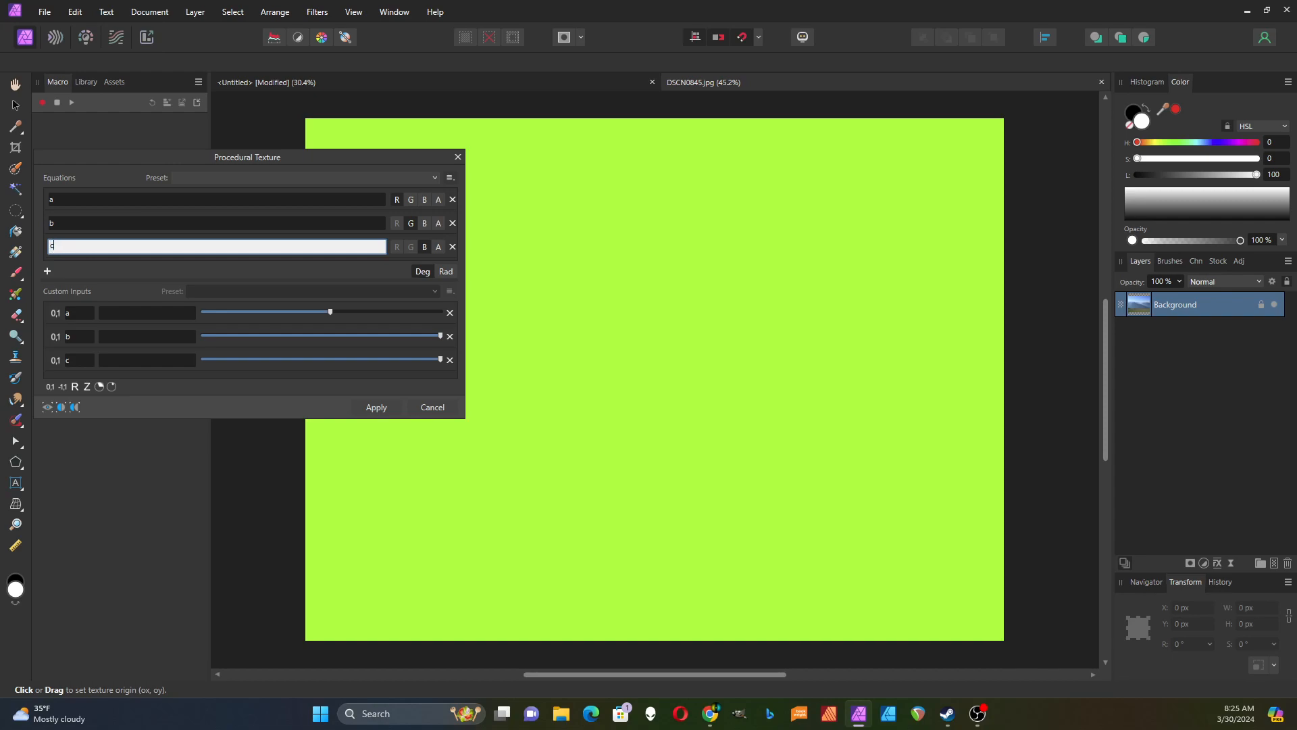
Lower inputs b and c to just under a fifth of their range and raise input a to about 70%
{"action": "left_click_drag", "start_coordinate": [441, 336], "coordinate": [251, 337]}
{"action": "left_click_drag", "start_coordinate": [440, 359], "coordinate": [370, 312]}
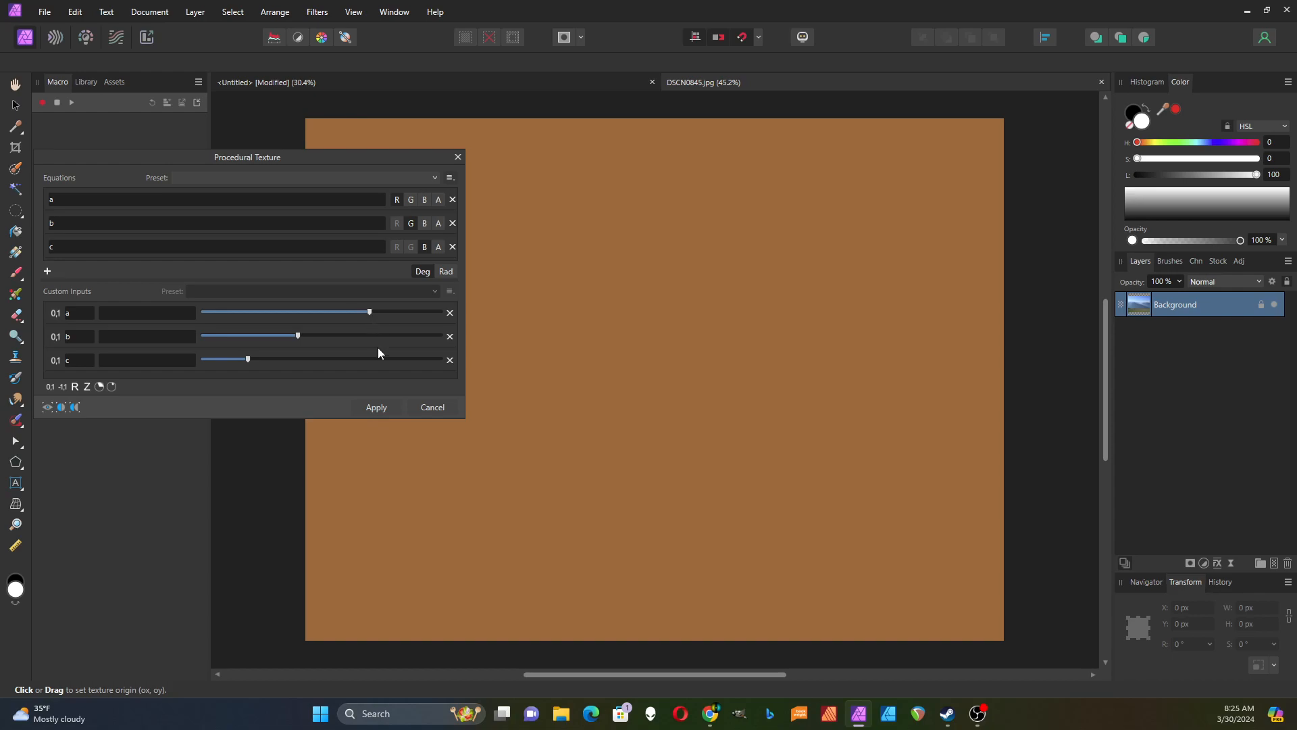
{"action": "left_click_drag", "start_coordinate": [298, 338], "coordinate": [243, 336]}
Remove custom input c and the blue equation, and set inputs a and b to about a quarter of their range
{"action": "left_click", "coordinate": [450, 360]}
{"action": "left_click_drag", "start_coordinate": [369, 312], "coordinate": [239, 313]}
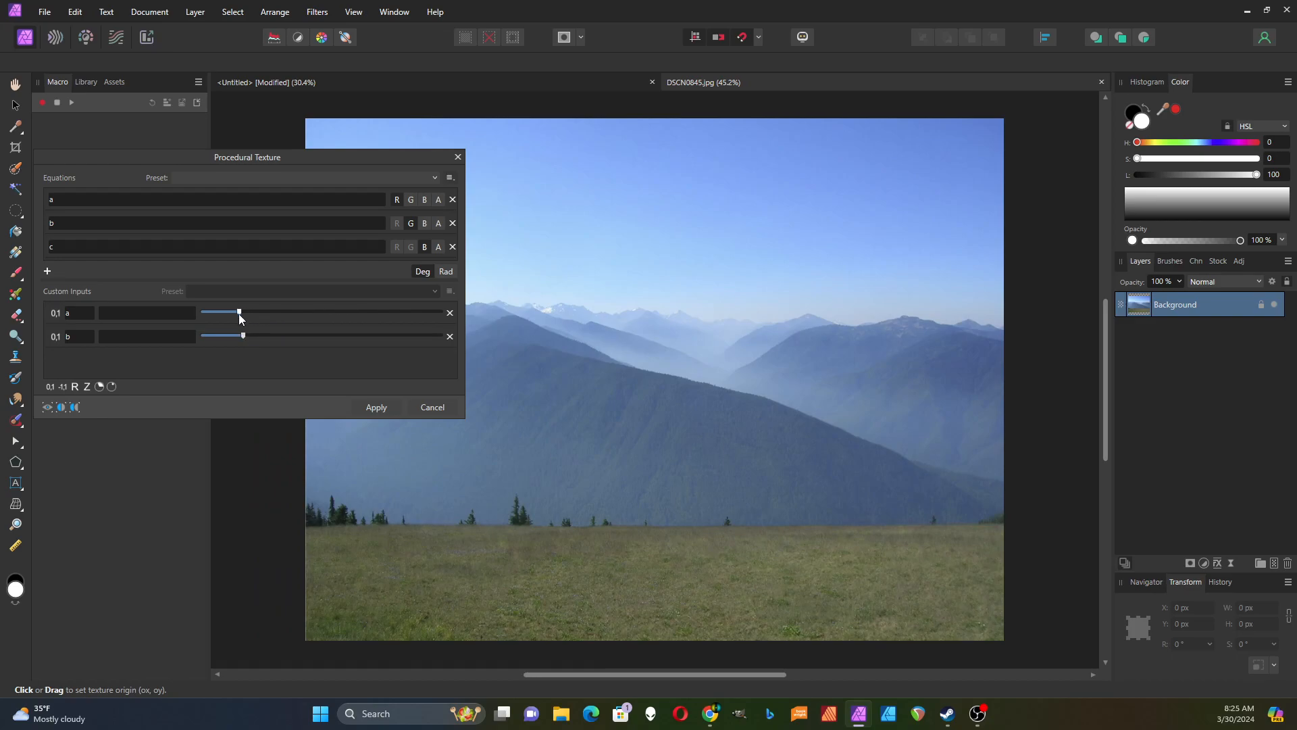
{"action": "left_click", "coordinate": [453, 246]}
{"action": "left_click_drag", "start_coordinate": [232, 312], "coordinate": [263, 348]}
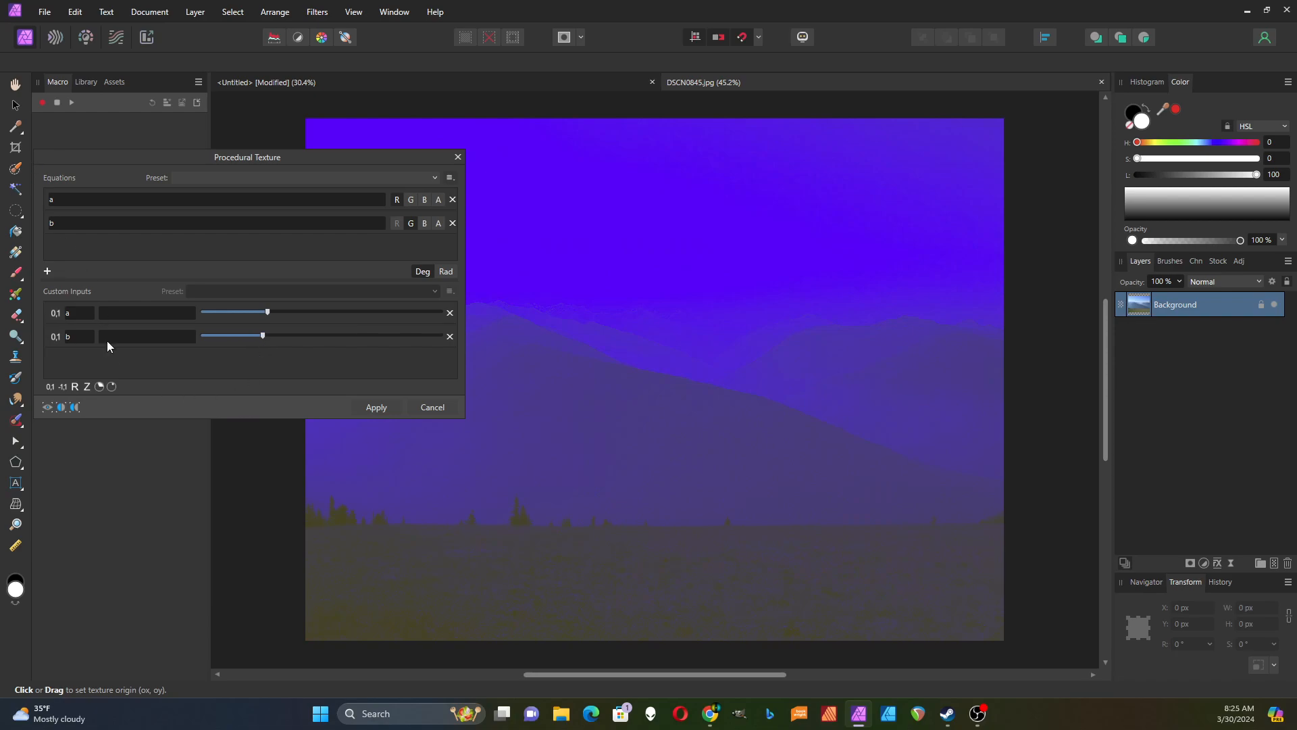
Remove custom input b and the green equation, and raise input a to about half of its range for the red channel
{"action": "left_click", "coordinate": [450, 337]}
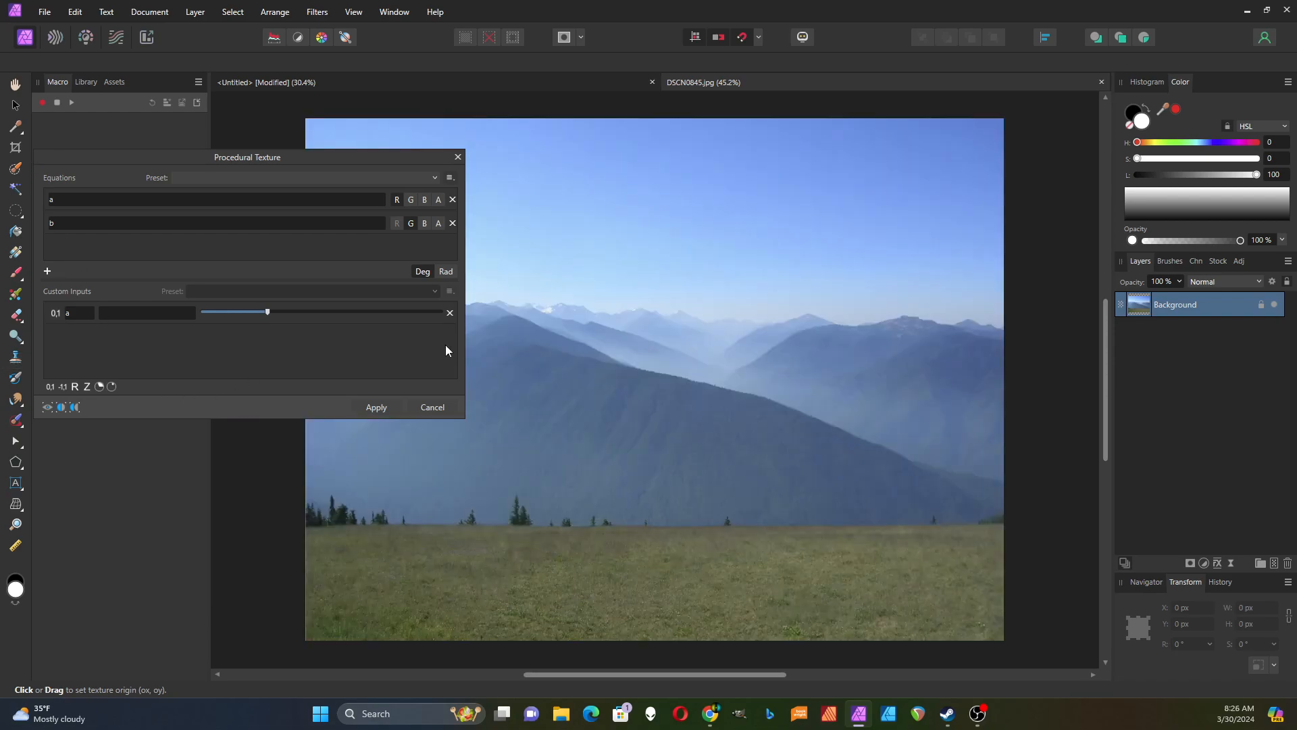
{"action": "left_click", "coordinate": [453, 223]}
{"action": "left_click_drag", "start_coordinate": [269, 312], "coordinate": [326, 314]}
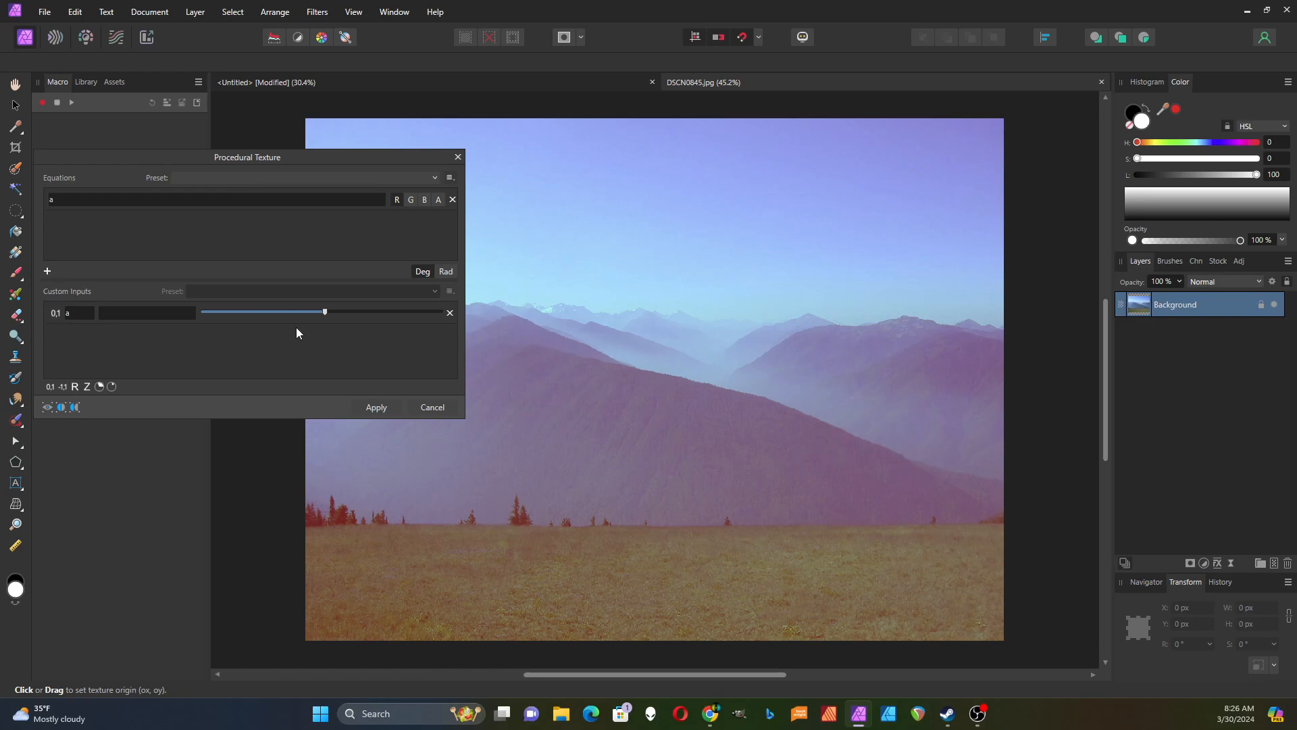
{"action": "left_click", "coordinate": [398, 200]}
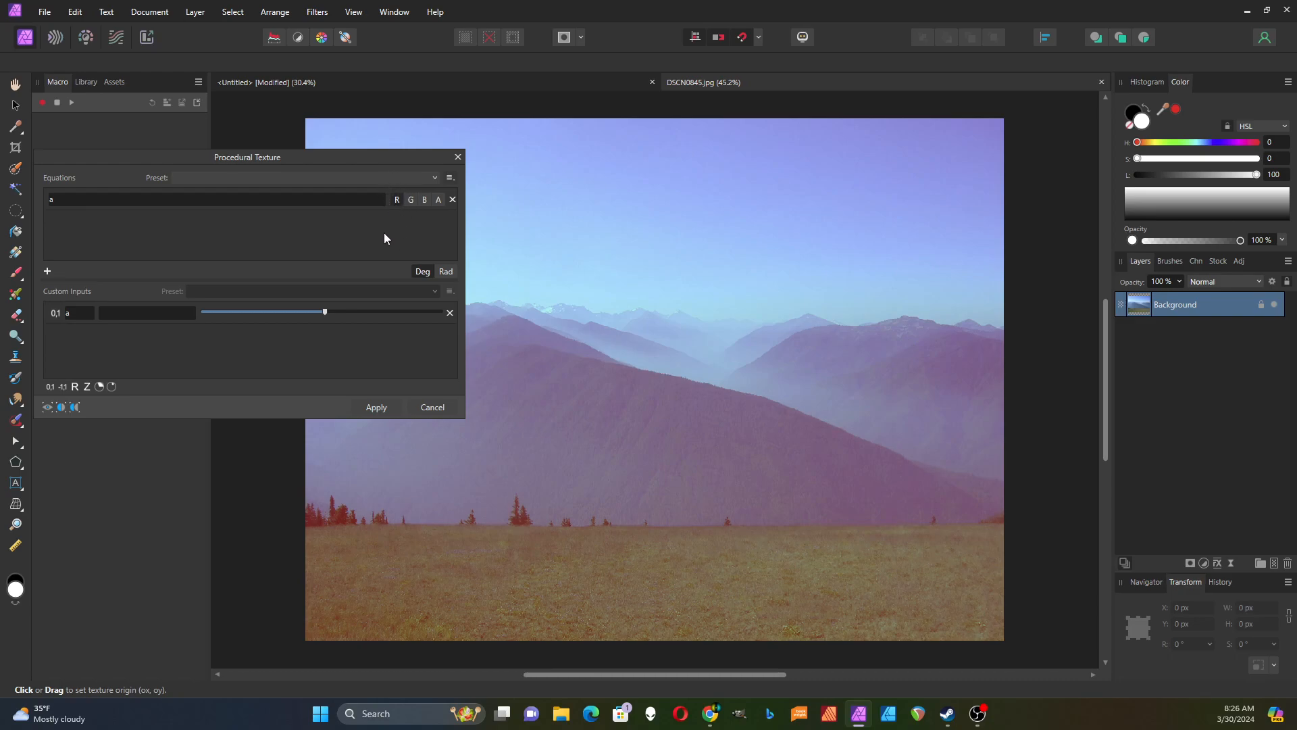